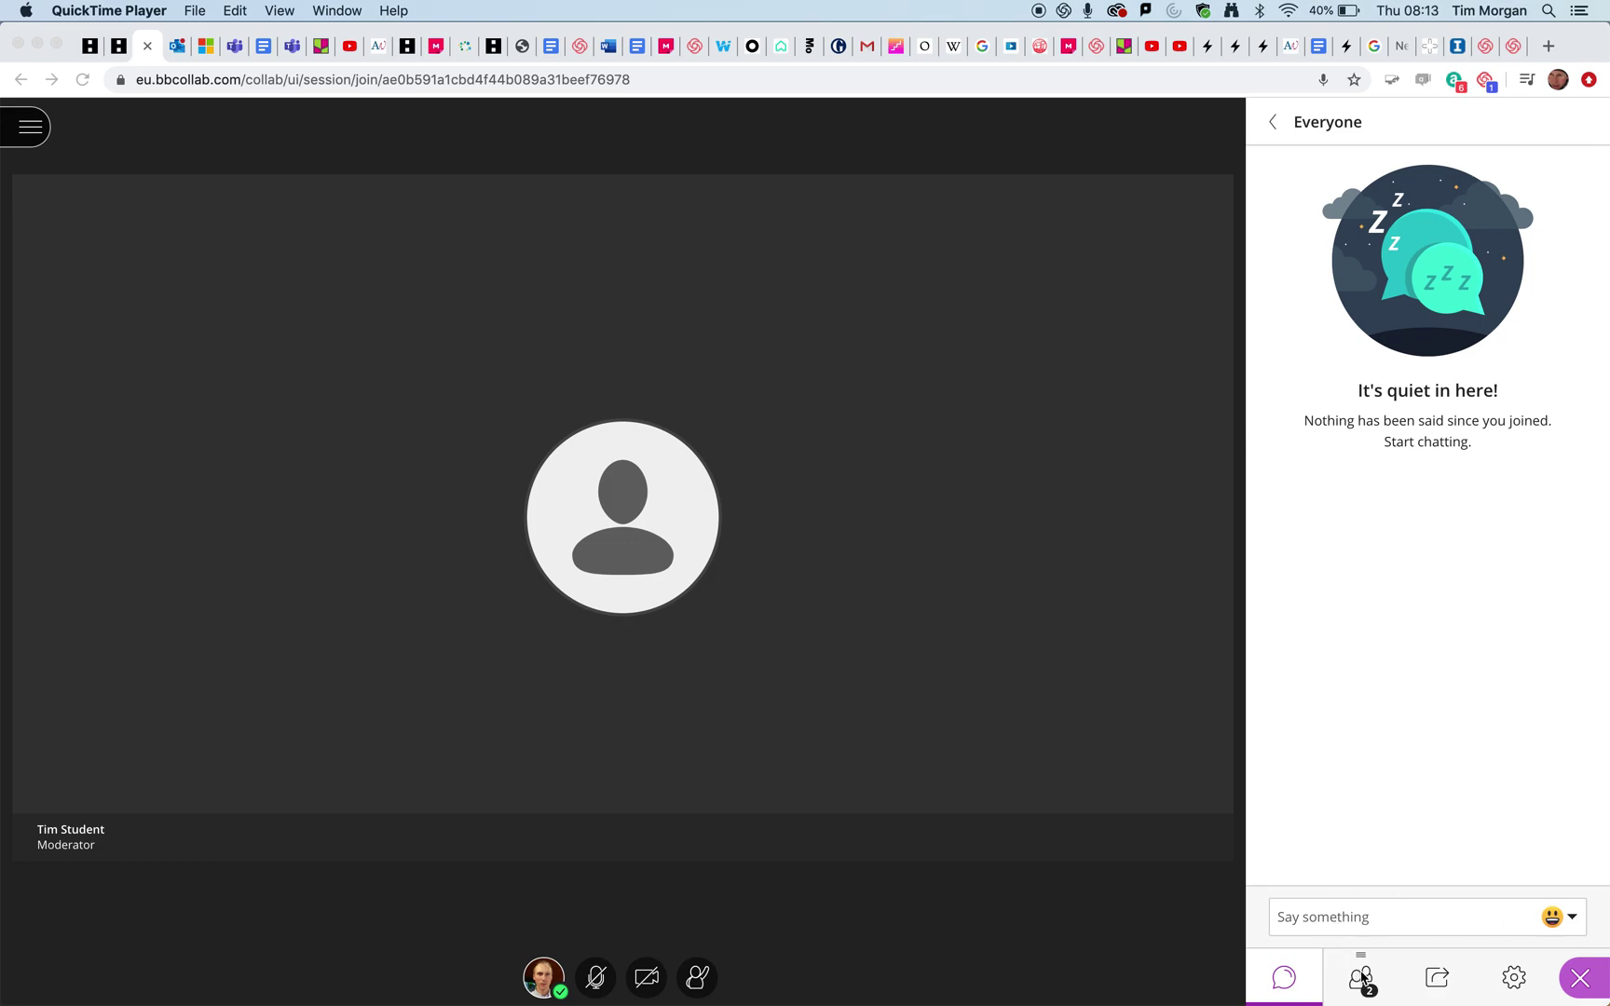
# Step: Set up breakout groups with custom assignment and delete Group 2
pyautogui.click(1361, 978)
pyautogui.click(1360, 980)
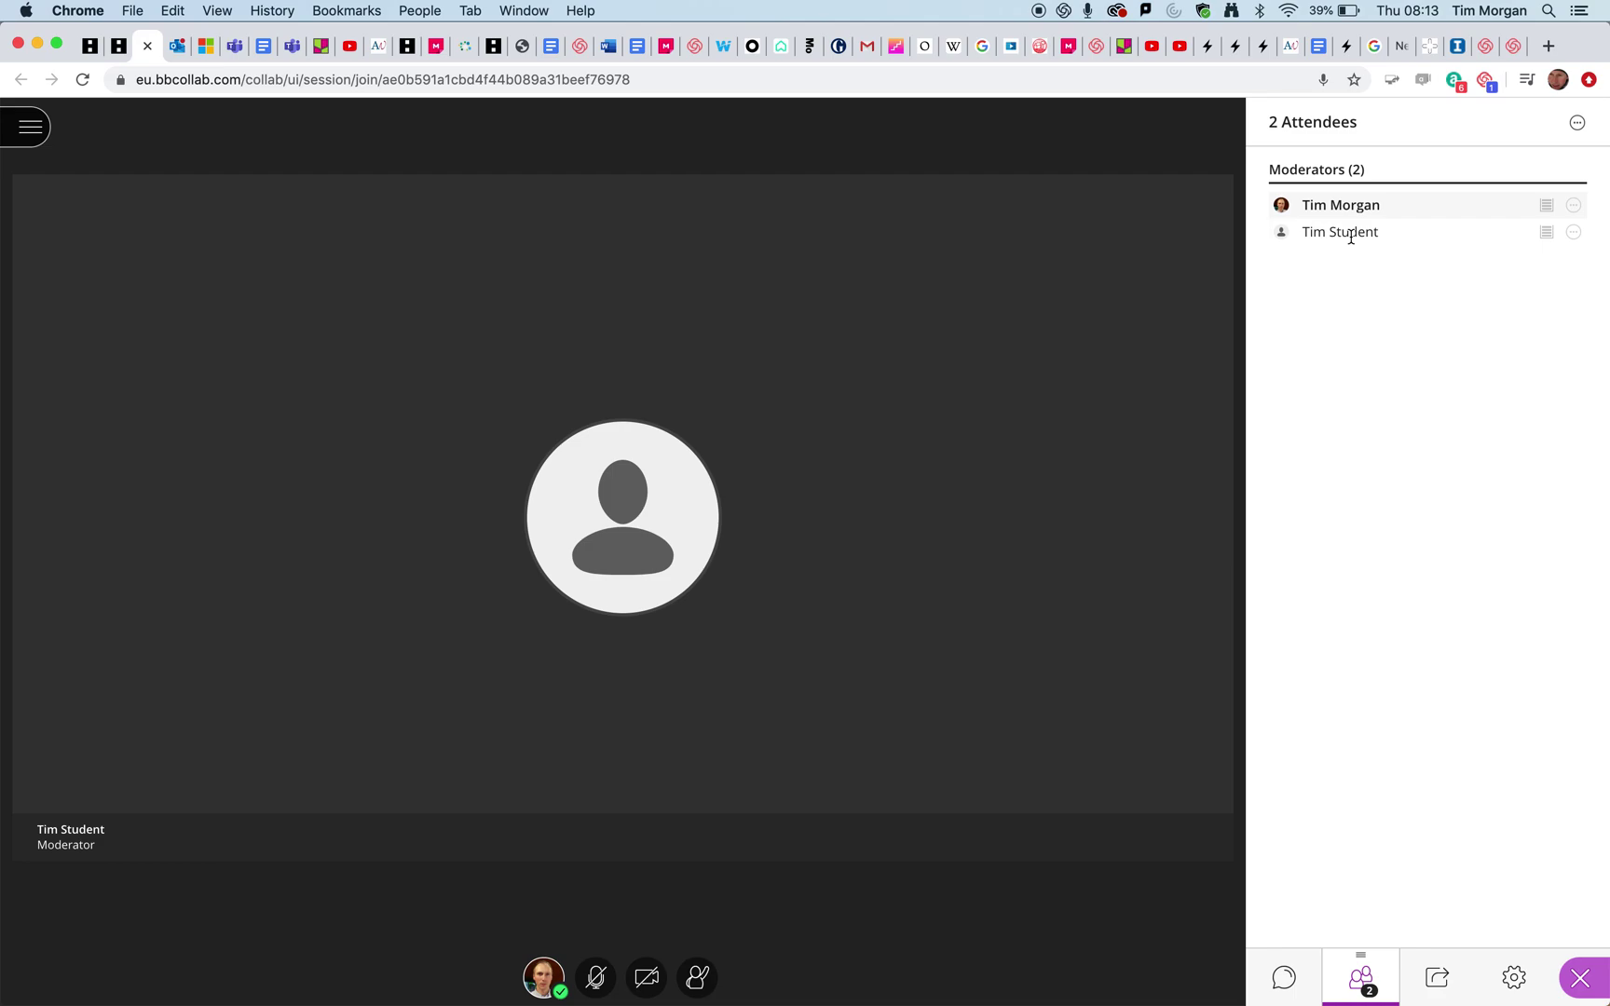
pyautogui.click(1433, 985)
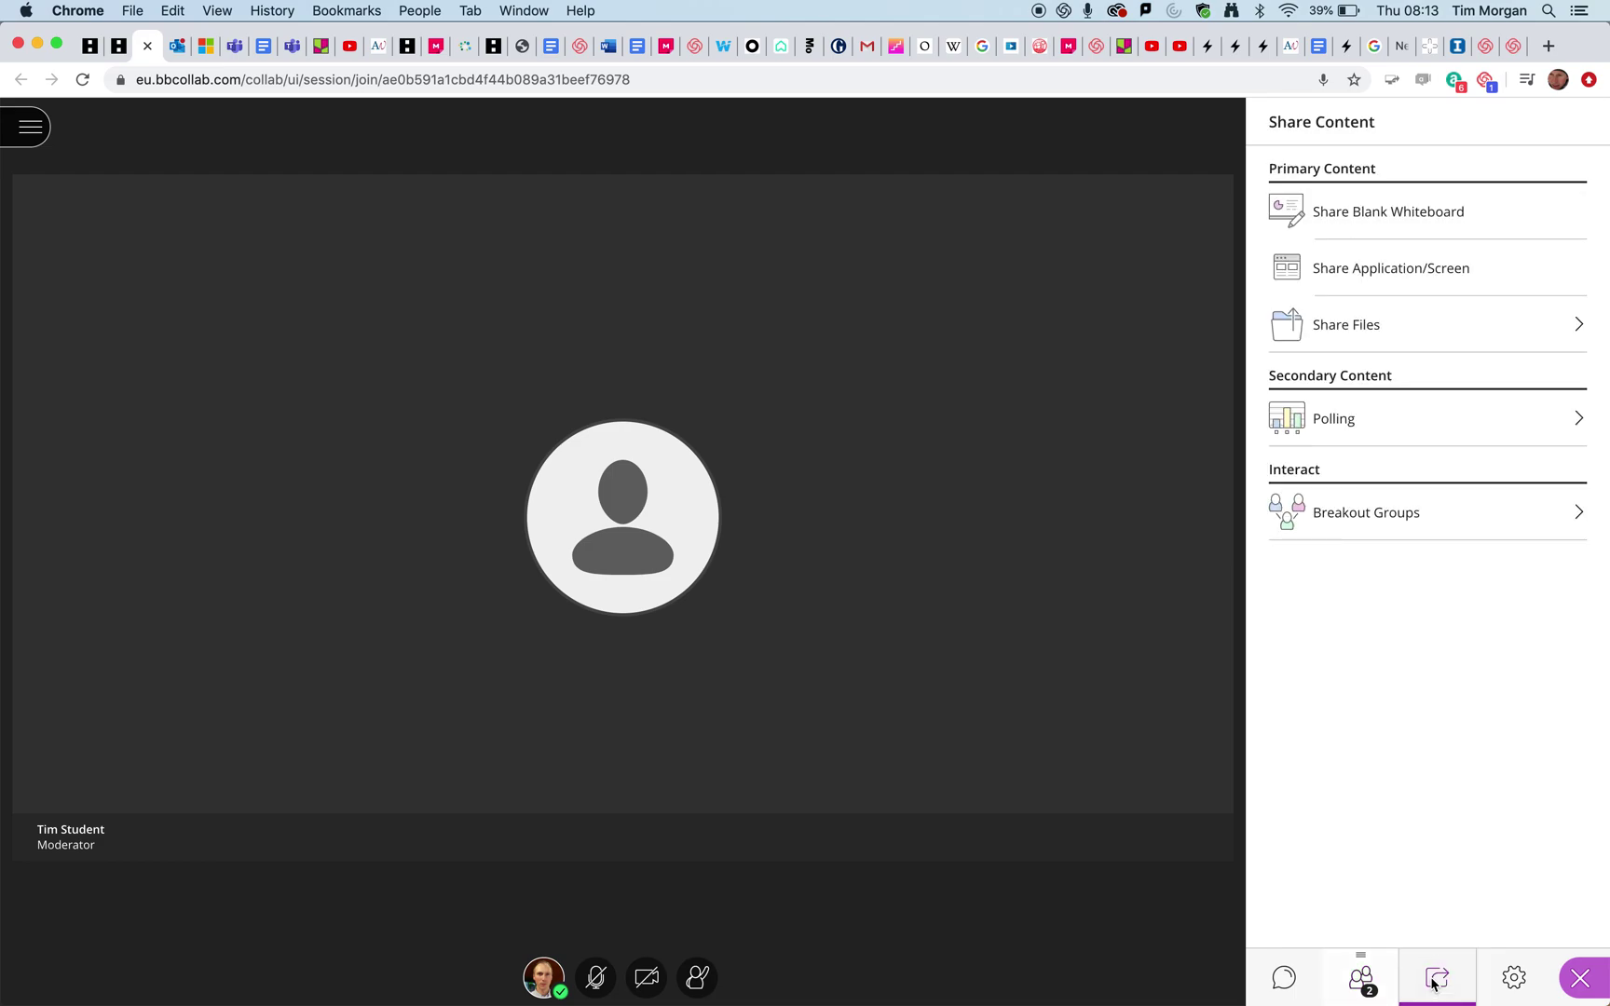
pyautogui.click(1517, 522)
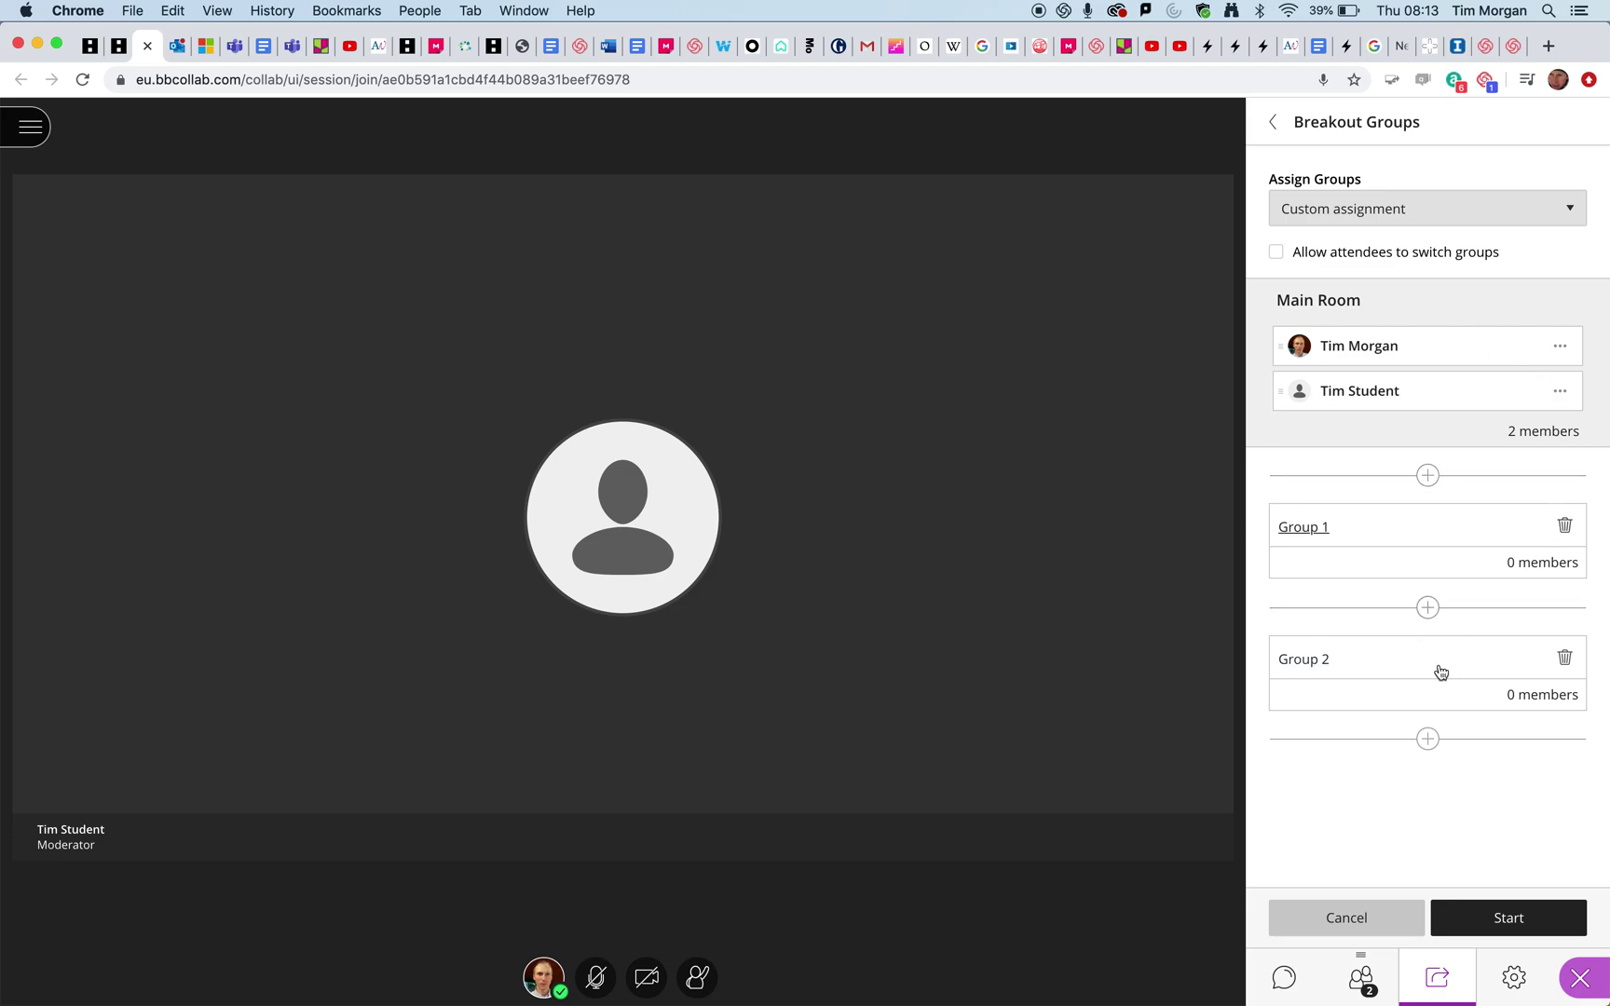
pyautogui.click(1564, 658)
pyautogui.click(1565, 662)
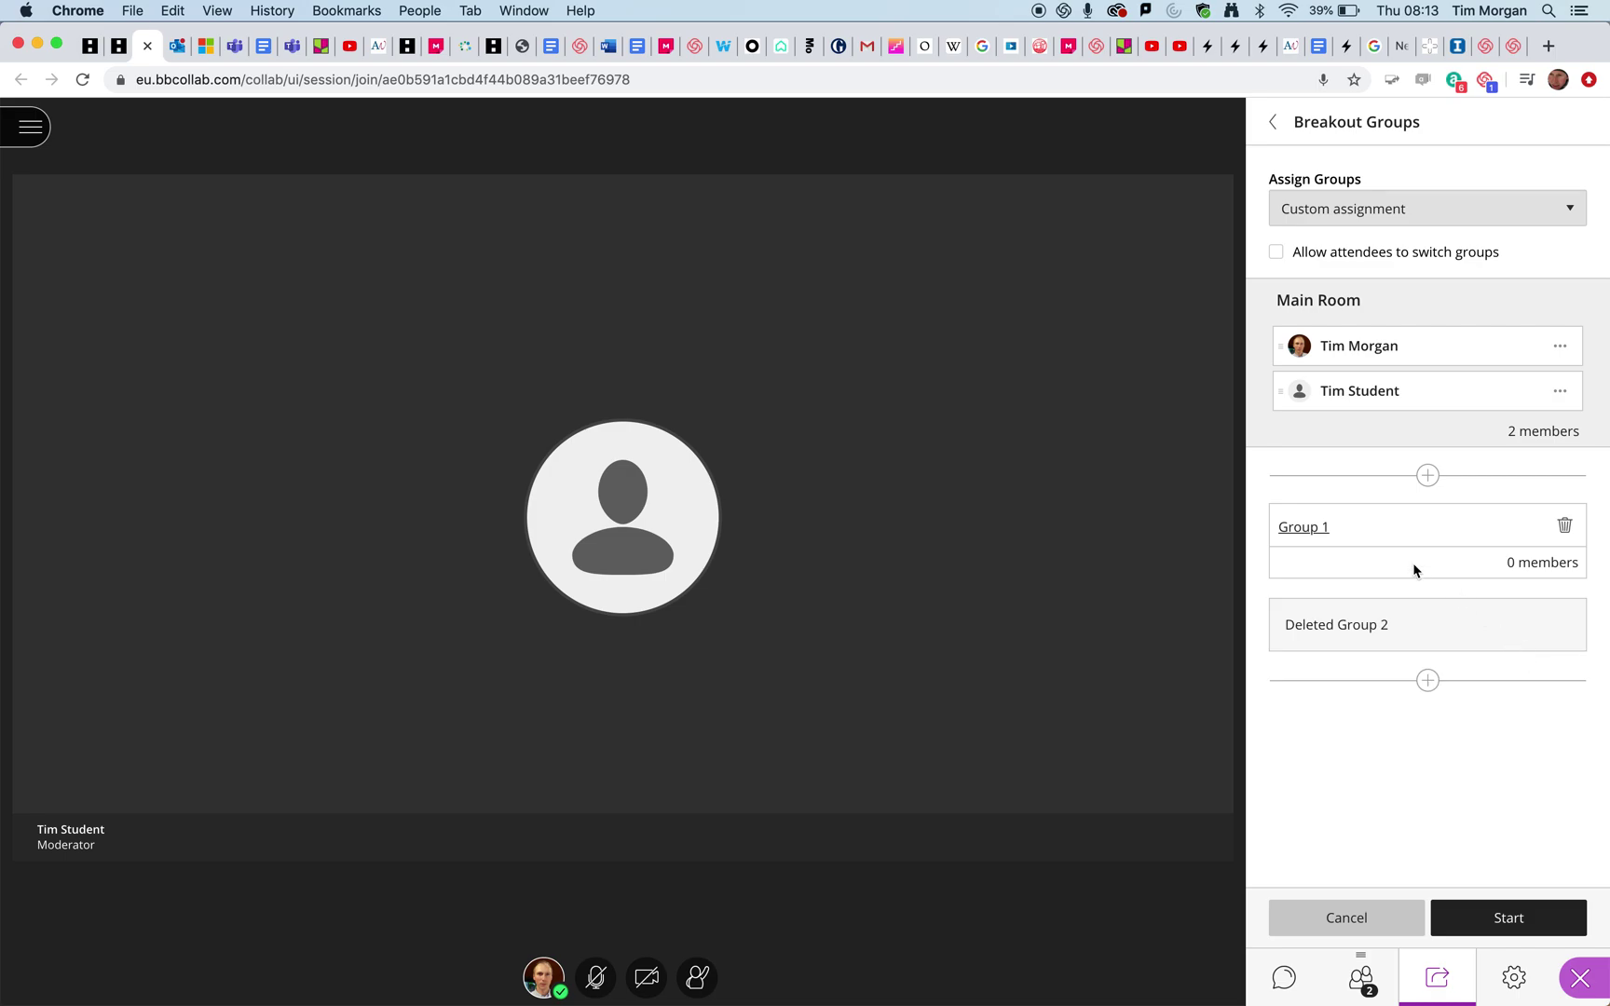
# Step: Rename the remaining breakout group, Group 1, as "Tutorial room"
pyautogui.click(1327, 529)
pyautogui.moveTo(1337, 527); pyautogui.dragTo(1276, 526)
pyautogui.write('Tutorial ')
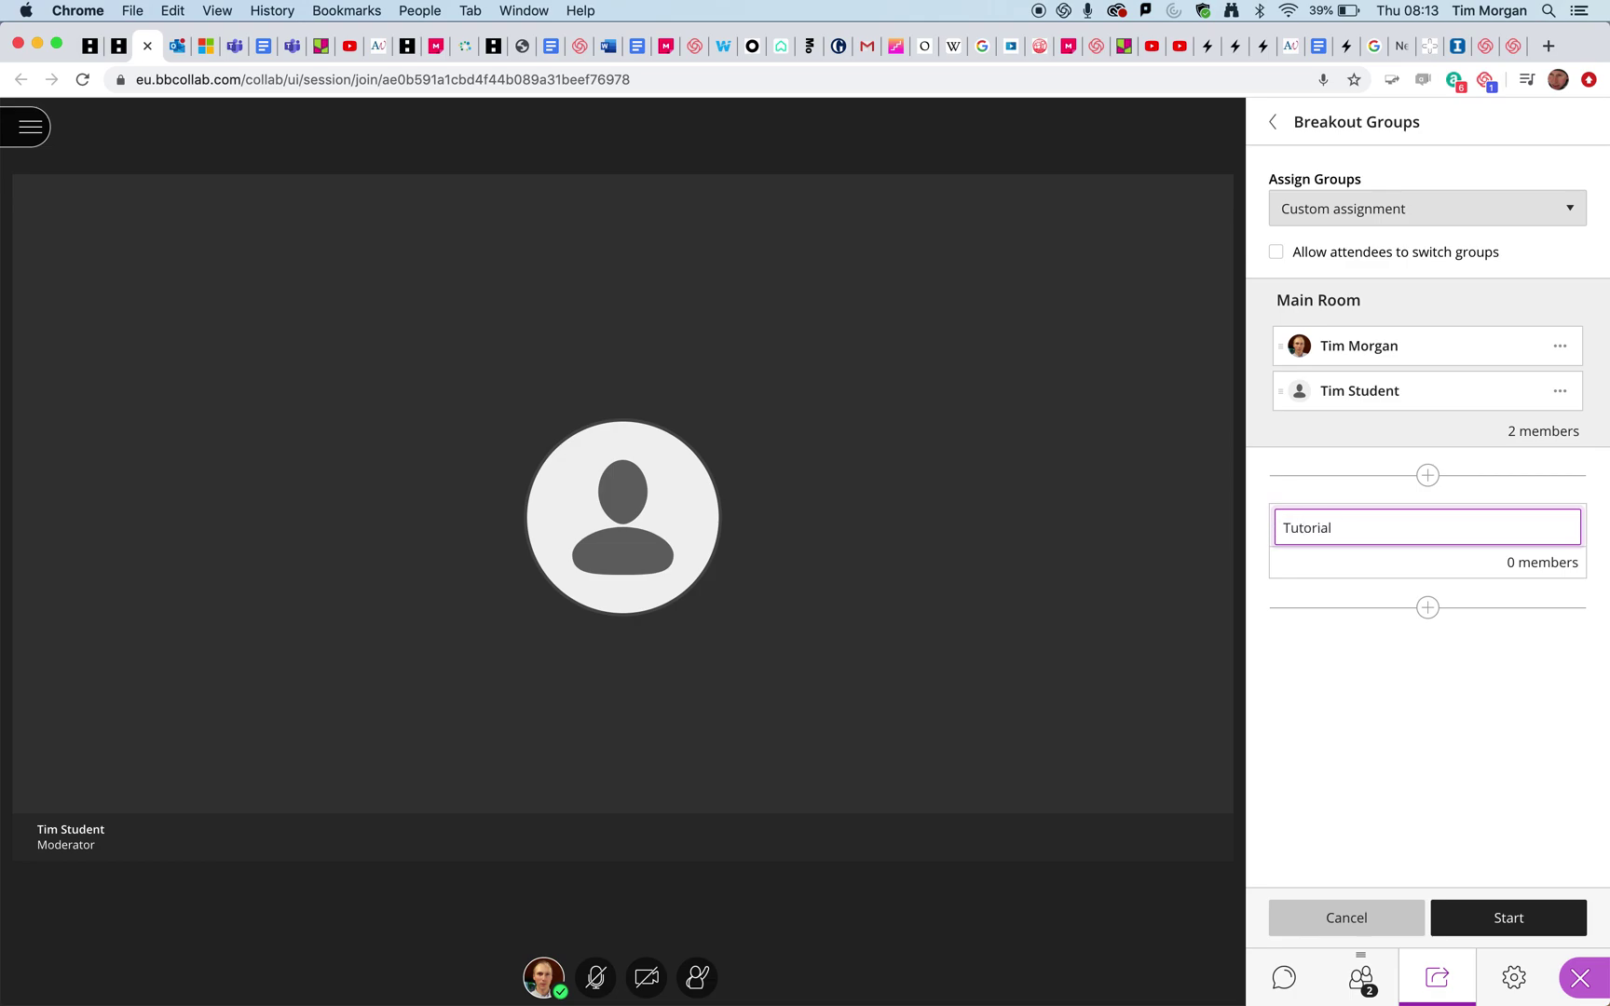
pyautogui.write('rooo')
pyautogui.write('m')
pyautogui.click(1312, 650)
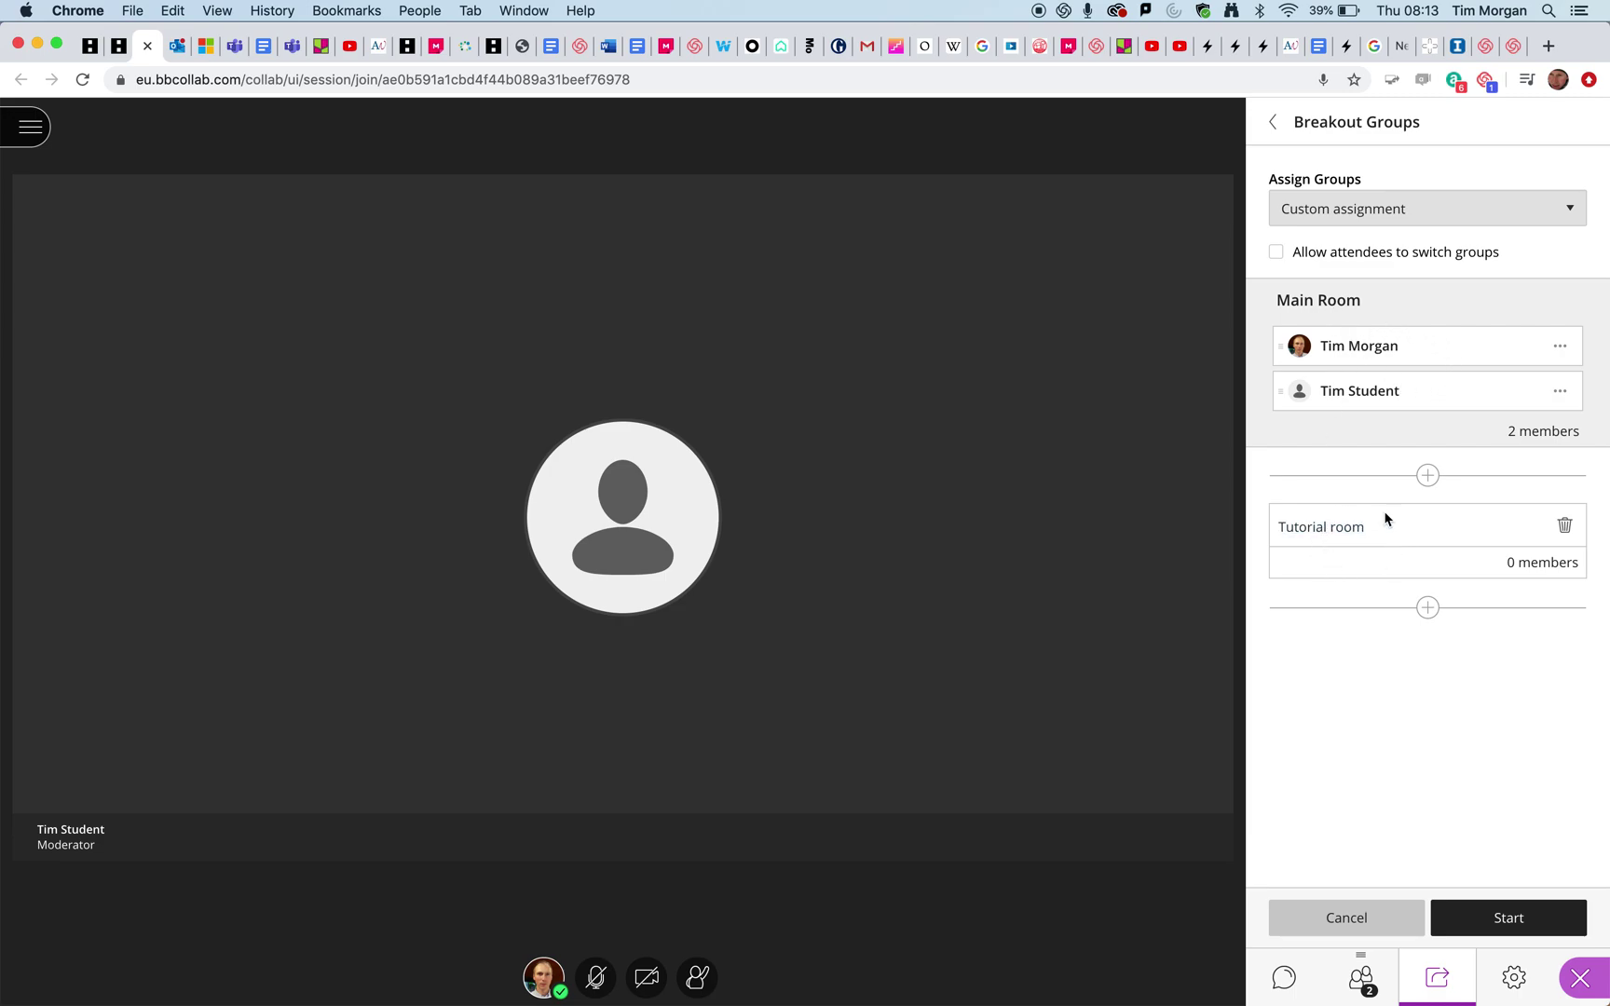
# Step: Assign both the student and your own moderator account to Tutorial room and start the breakout groups
pyautogui.moveTo(1461, 385); pyautogui.dragTo(1448, 414)
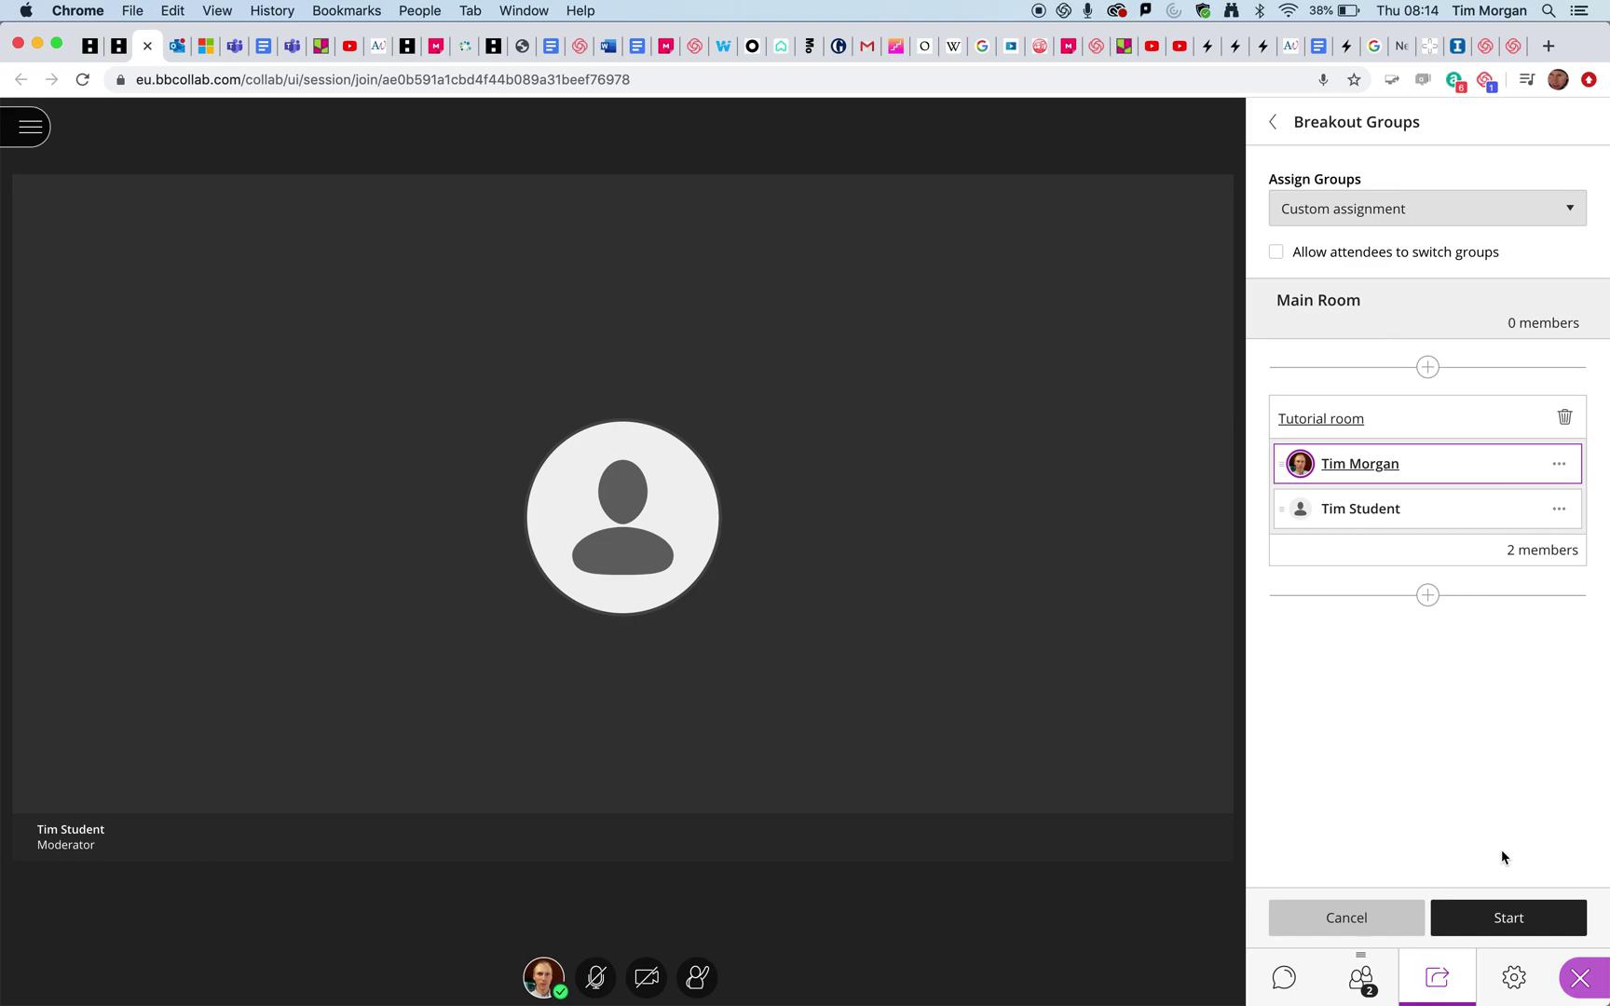
pyautogui.click(1508, 915)
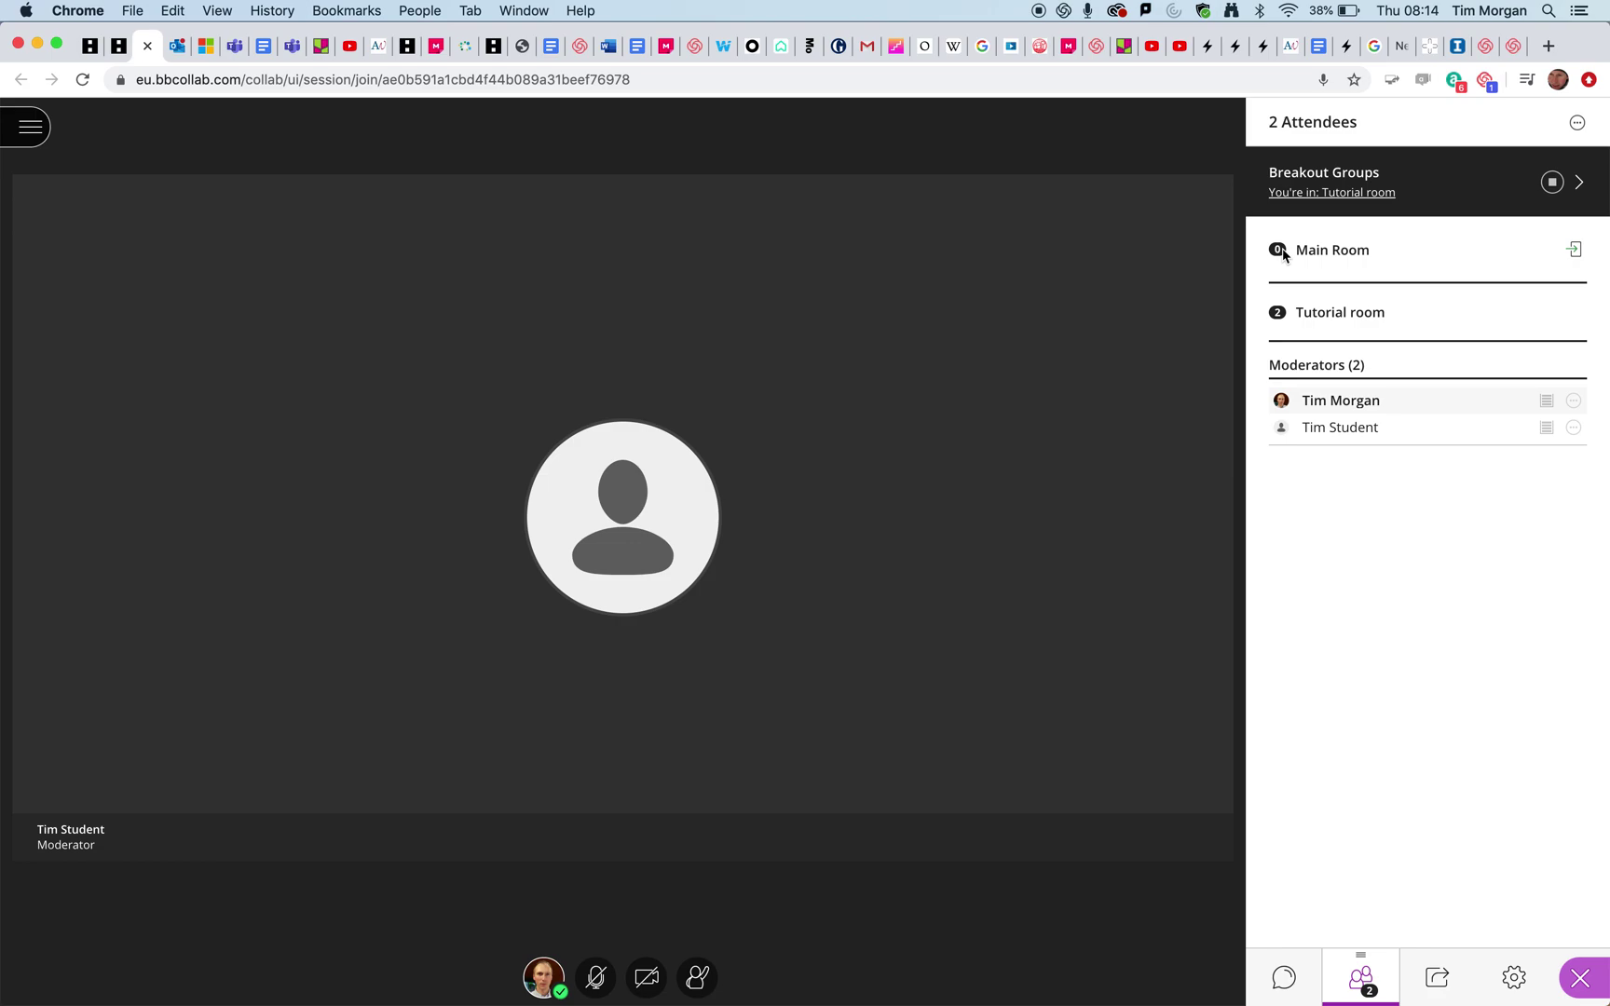
pyautogui.click(1437, 978)
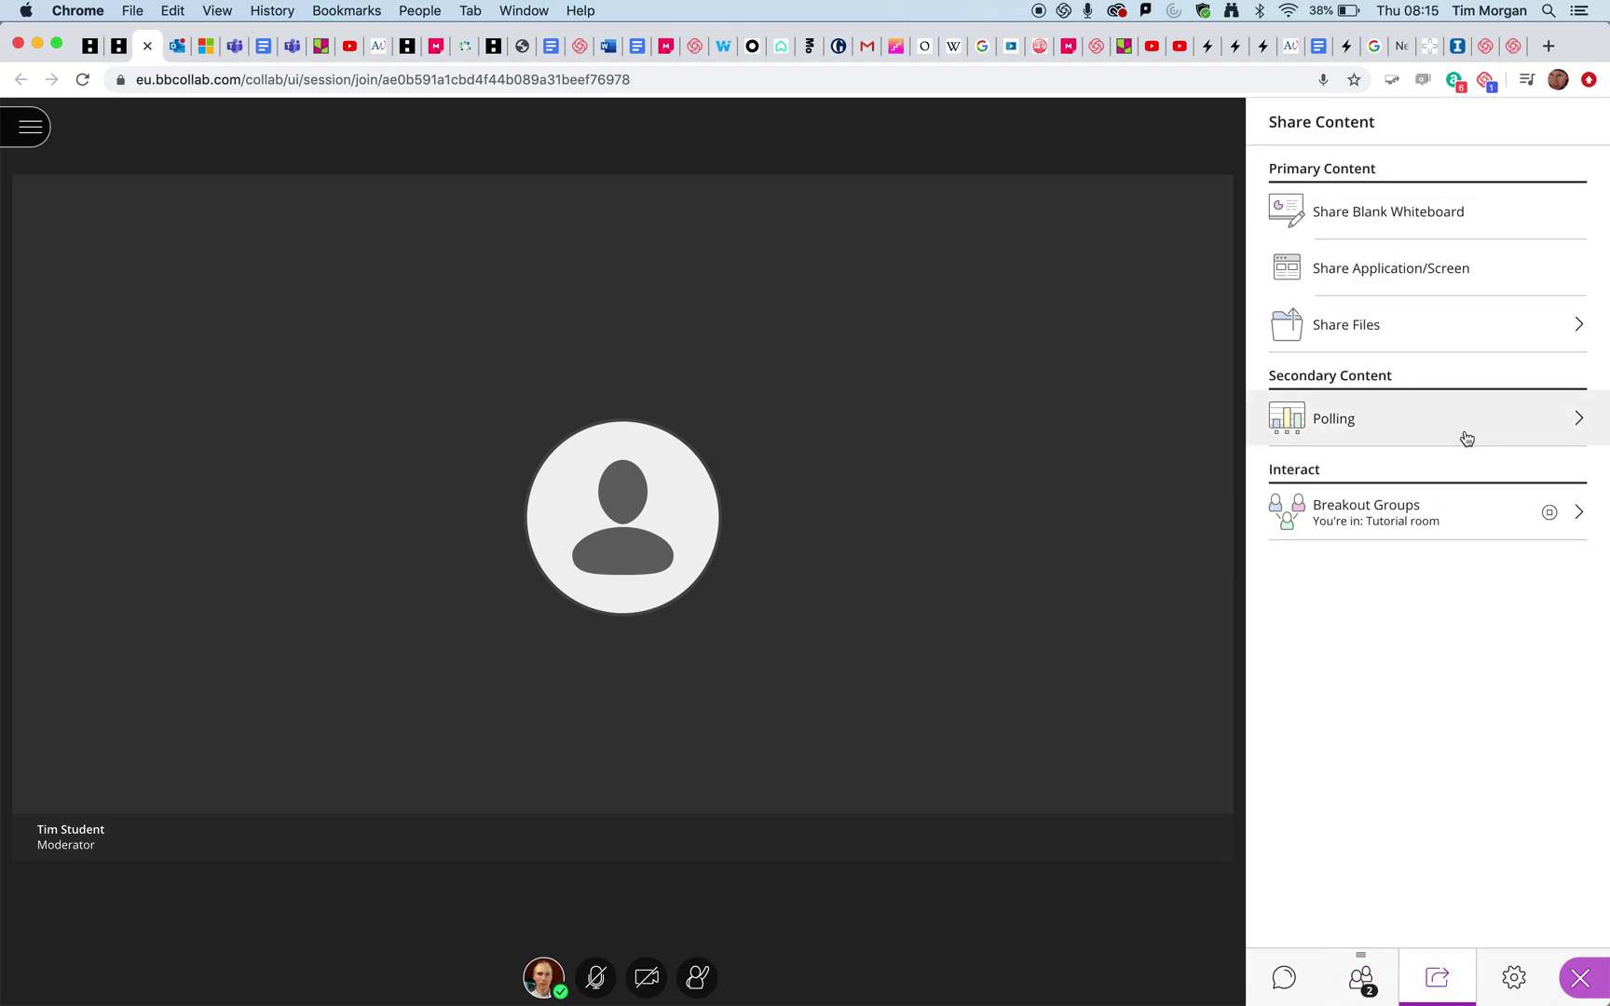
pyautogui.click(1459, 319)
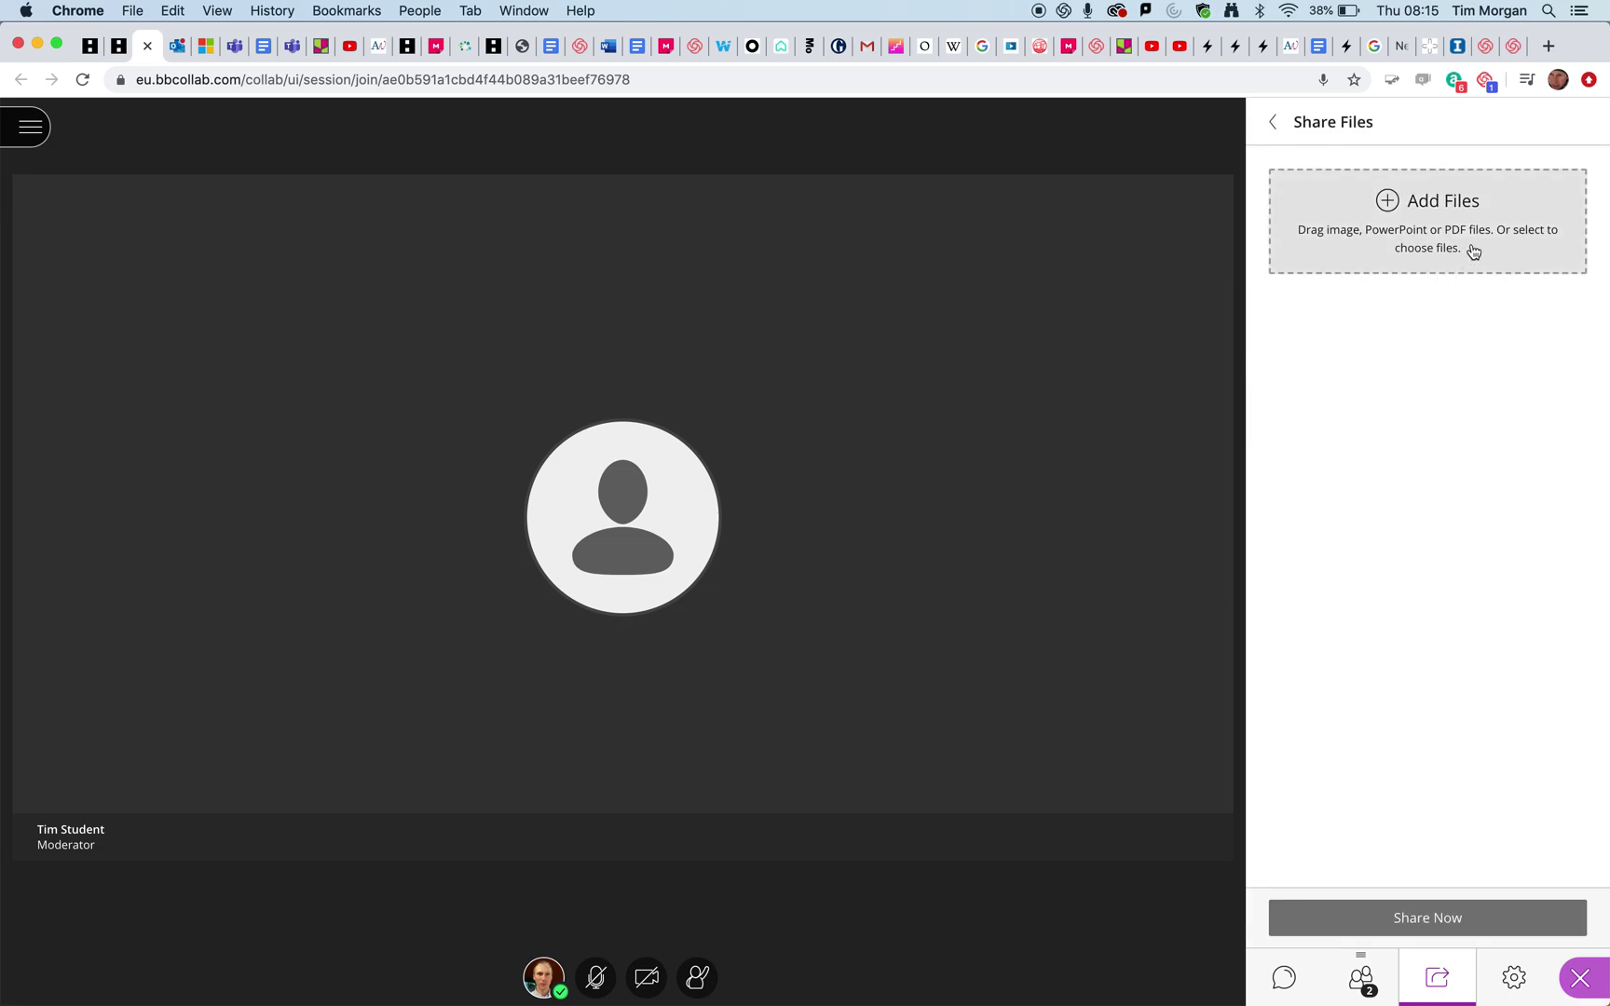
pyautogui.click(1466, 222)
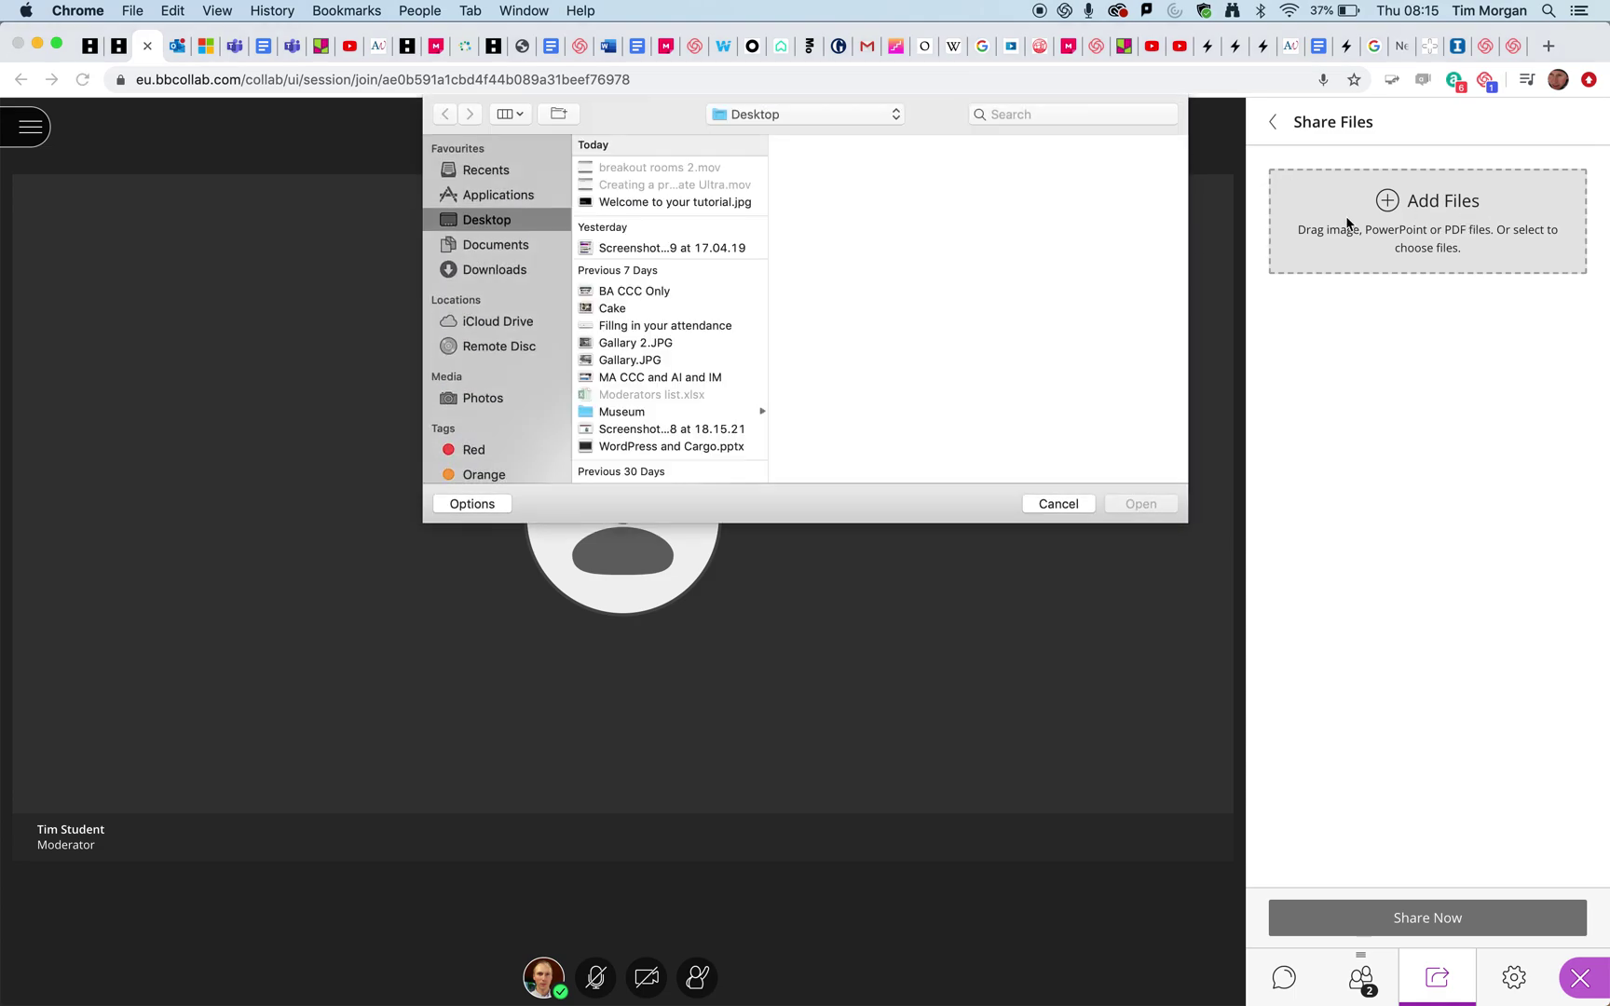
pyautogui.click(1062, 504)
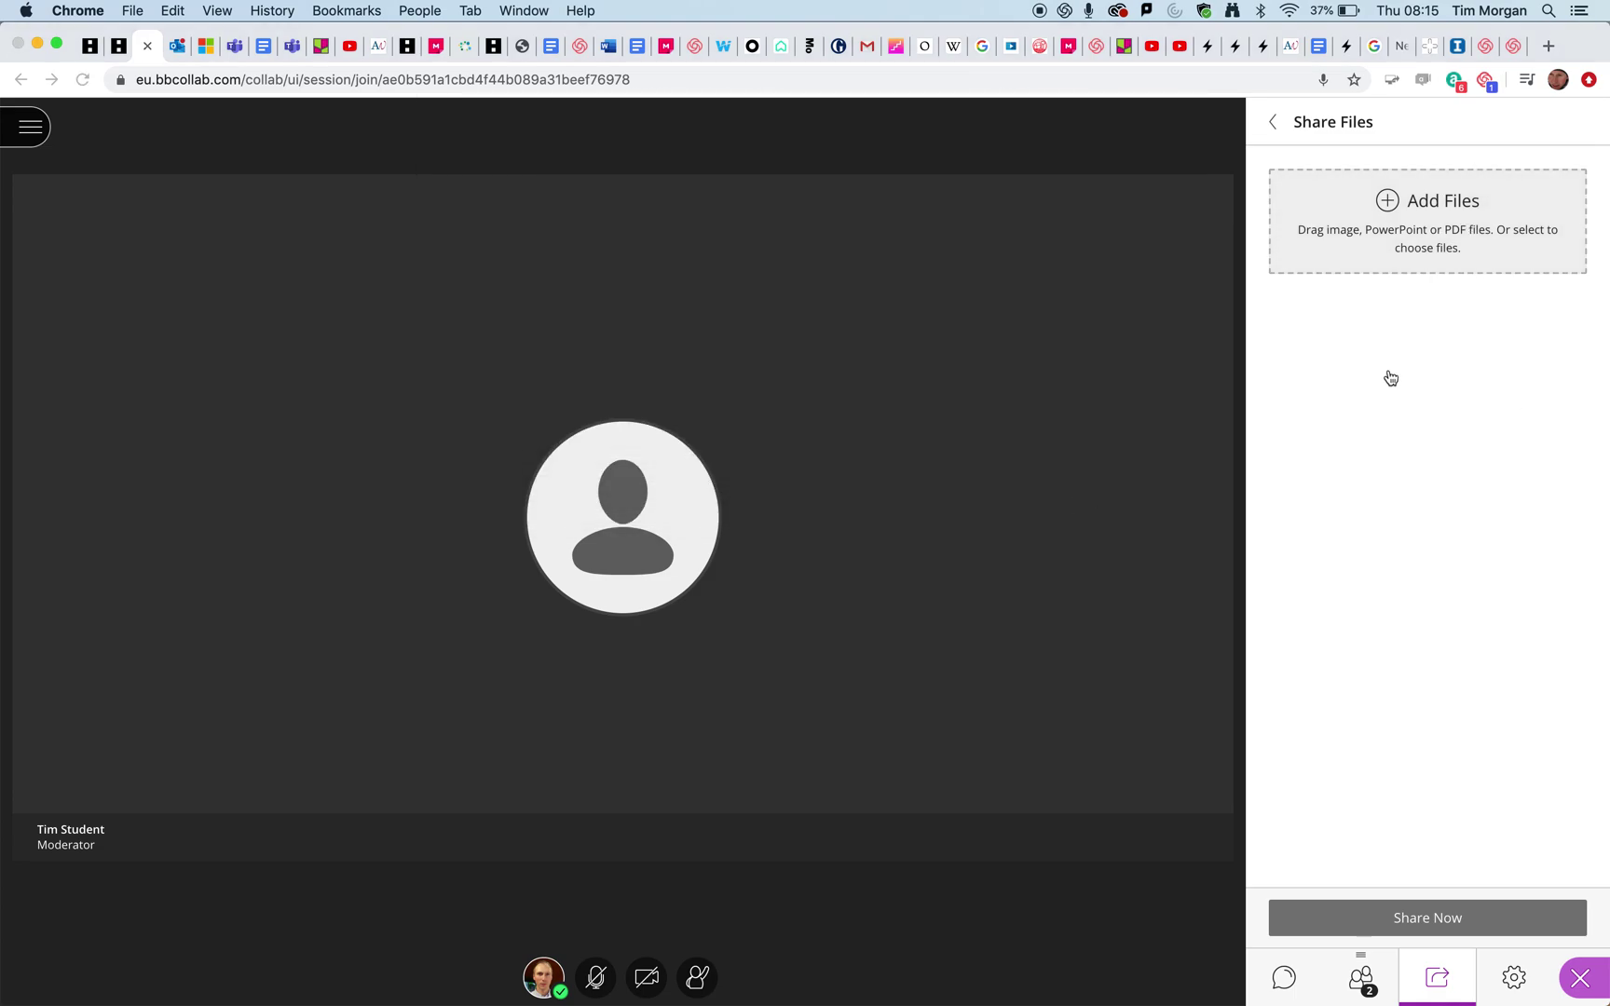
pyautogui.click(1272, 122)
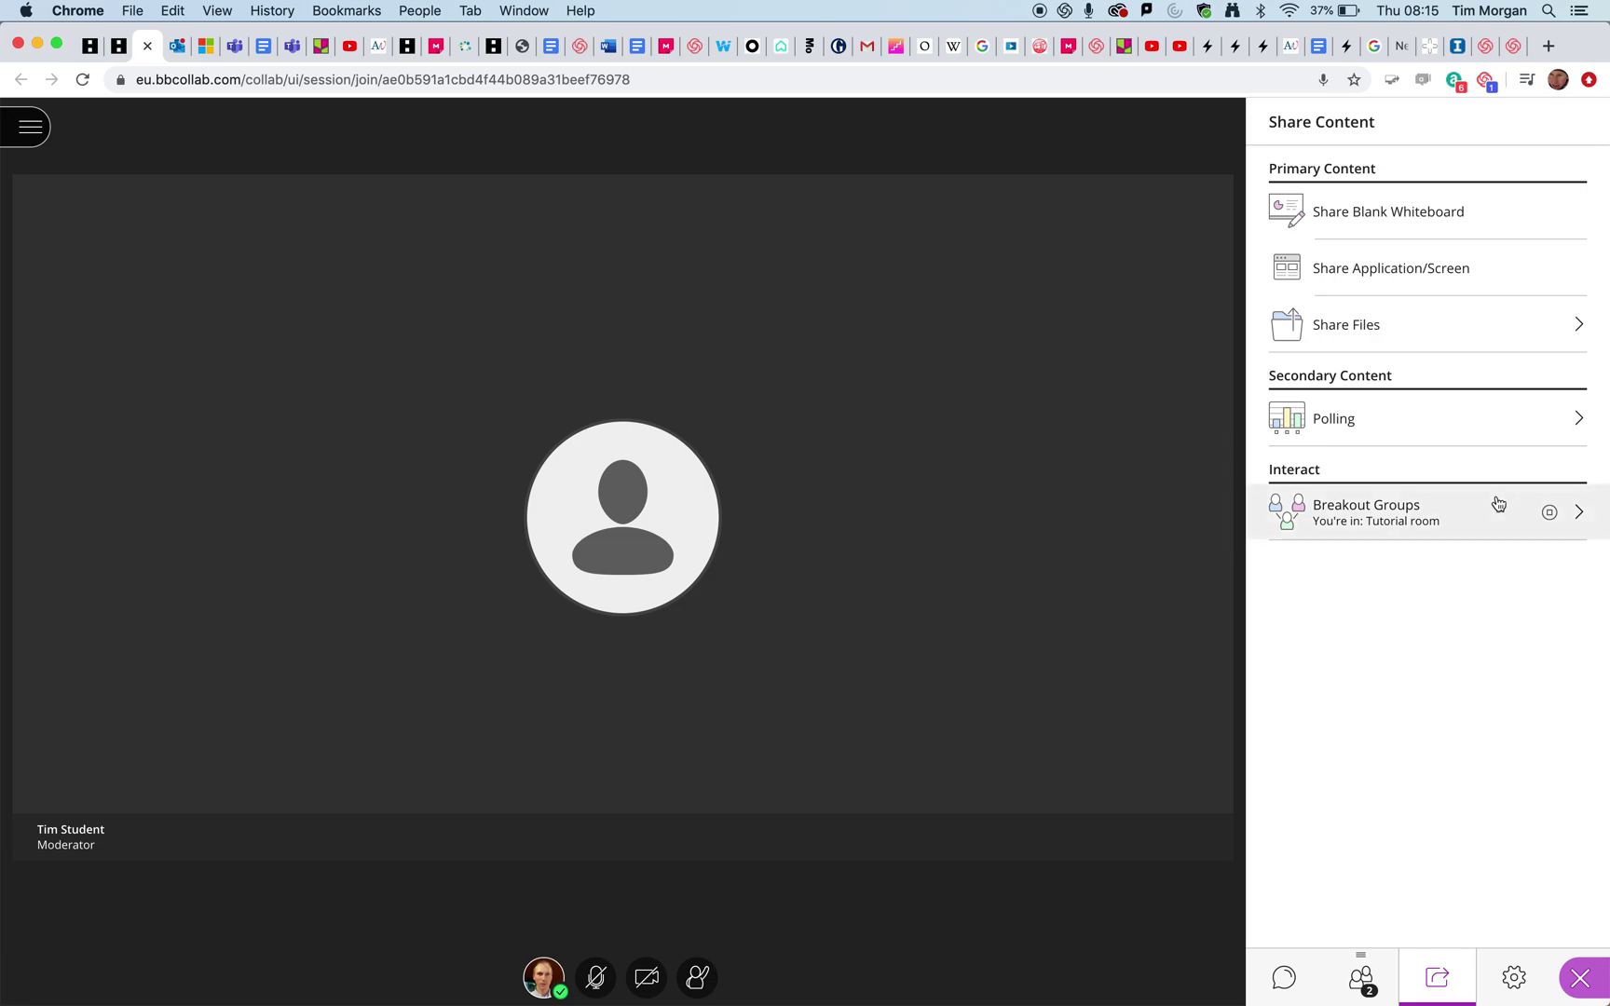
# Step: Move your own moderator account from Tutorial room to the Main Room and update the breakout groups
pyautogui.click(1446, 518)
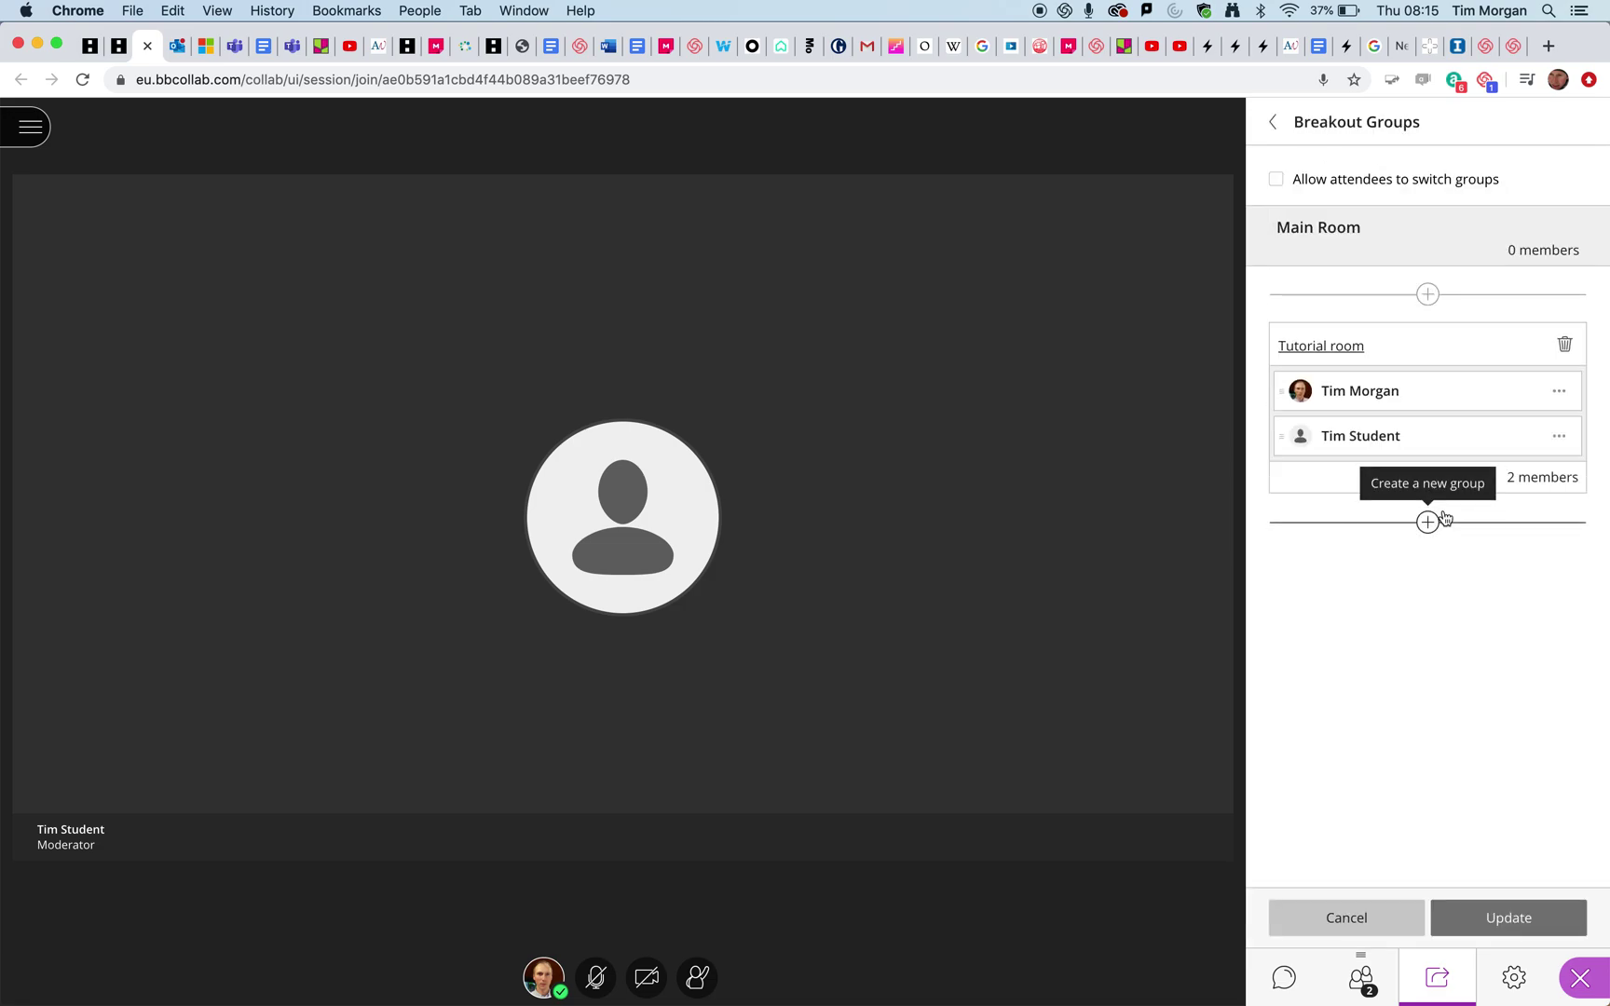
pyautogui.moveTo(1434, 406); pyautogui.dragTo(1434, 251)
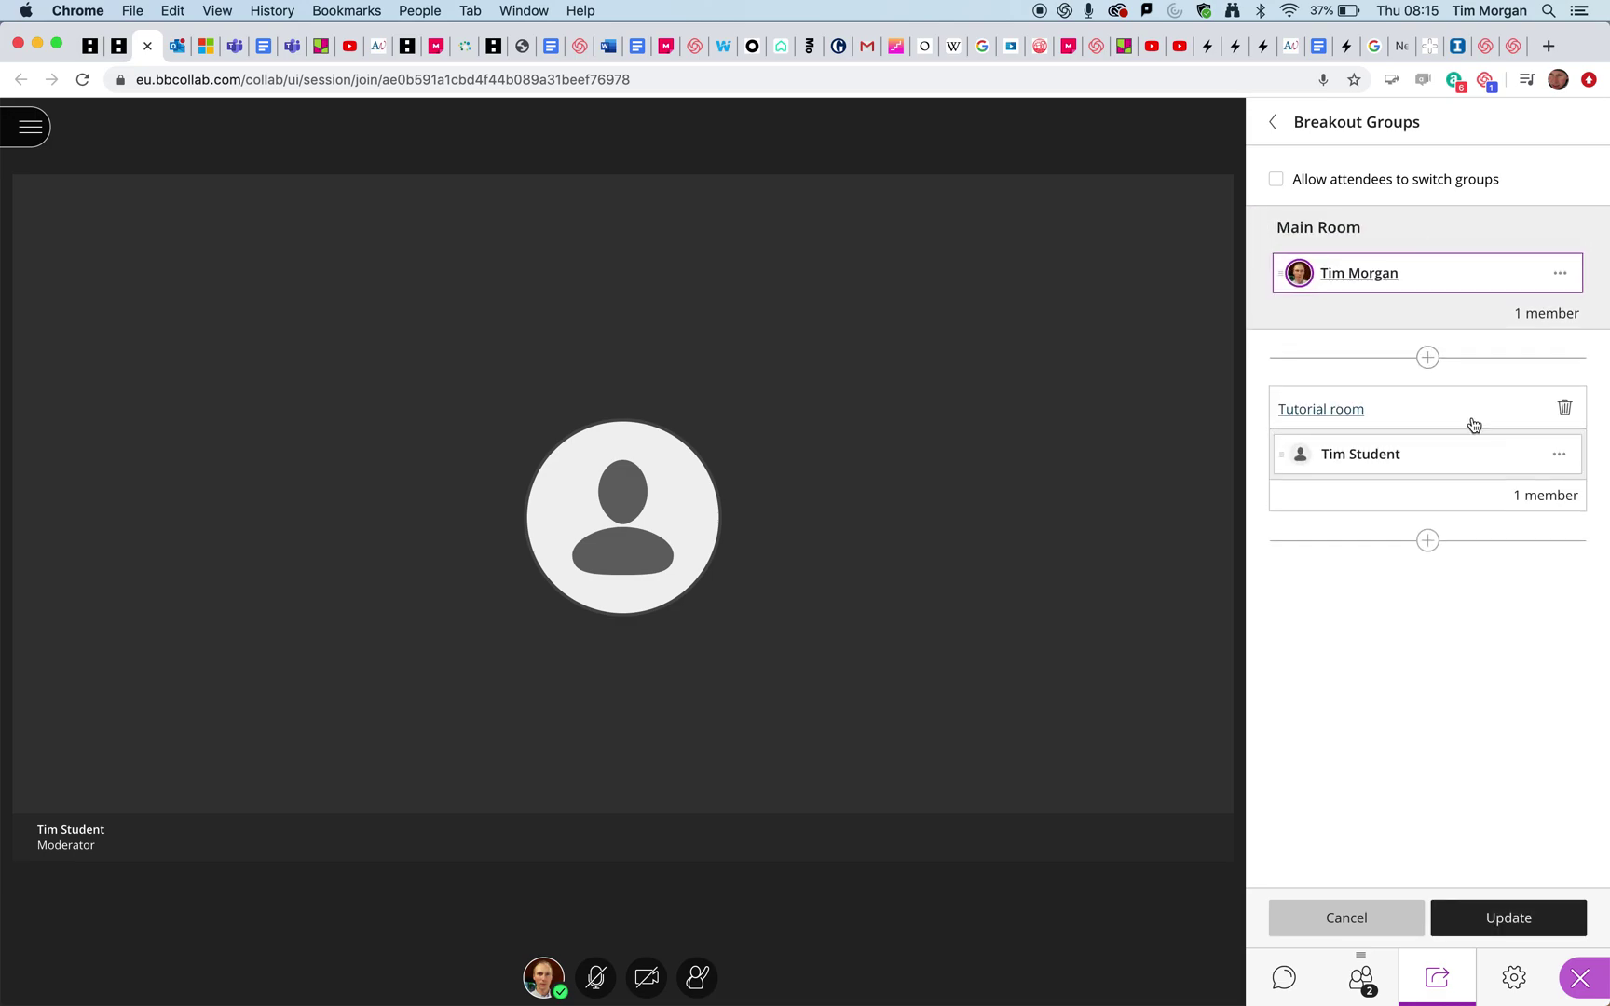
pyautogui.click(1501, 916)
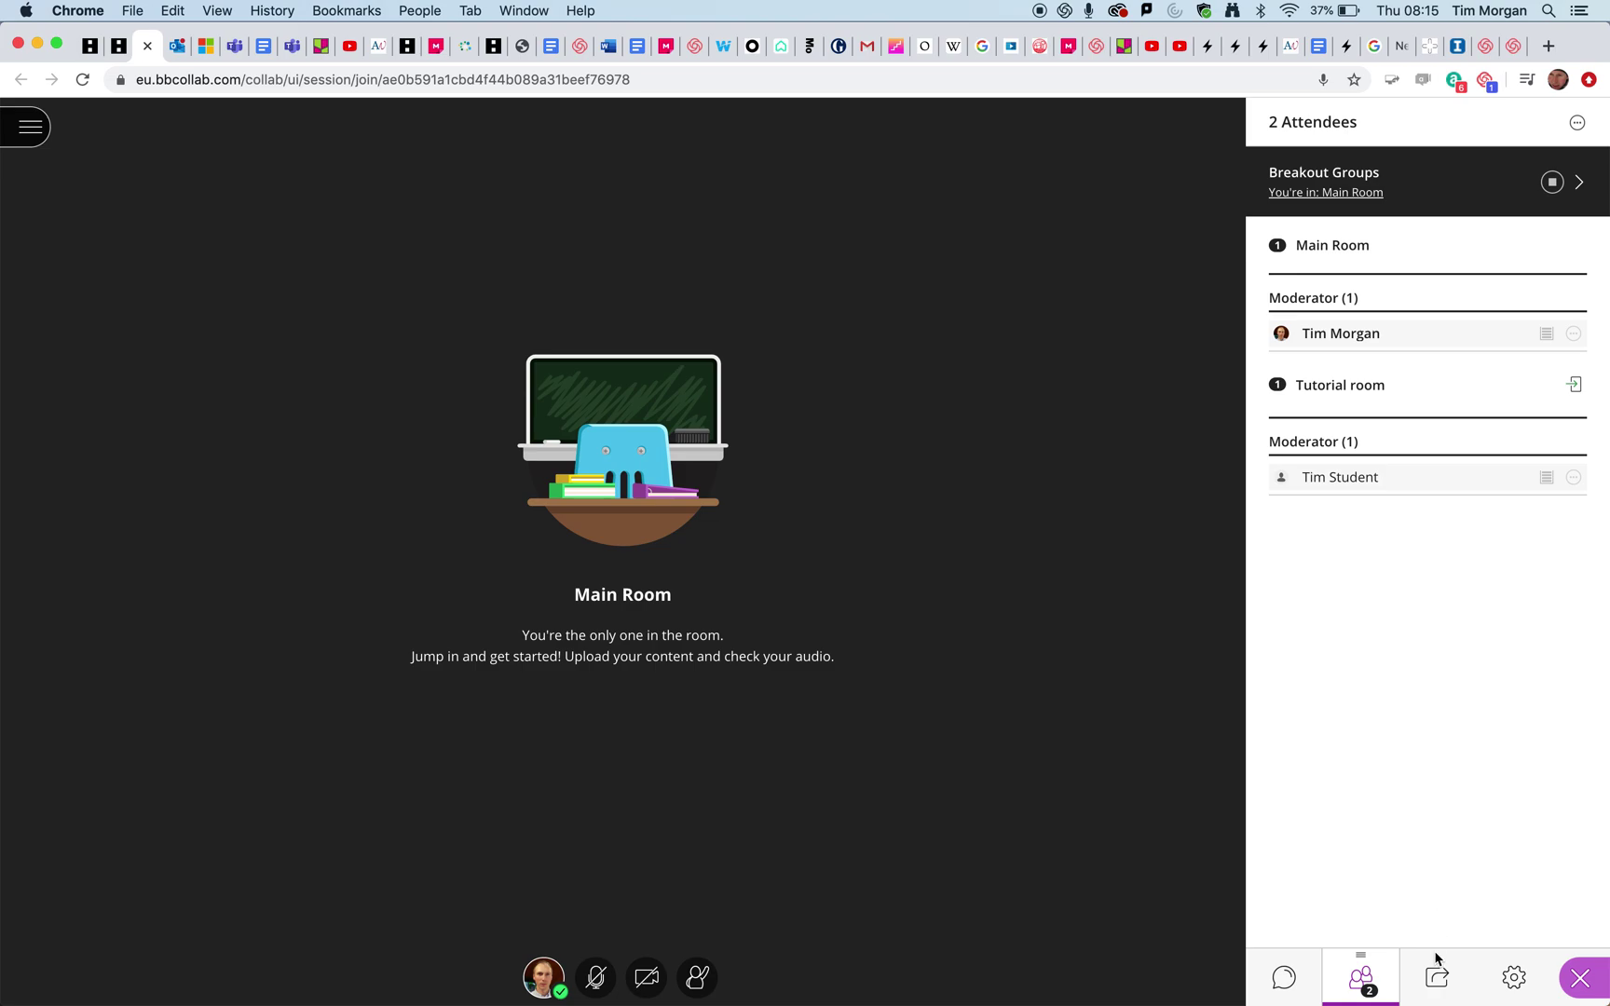
# Step: Share the file "Welcome to your tutorial.jpg" in the Main Room
pyautogui.click(1436, 978)
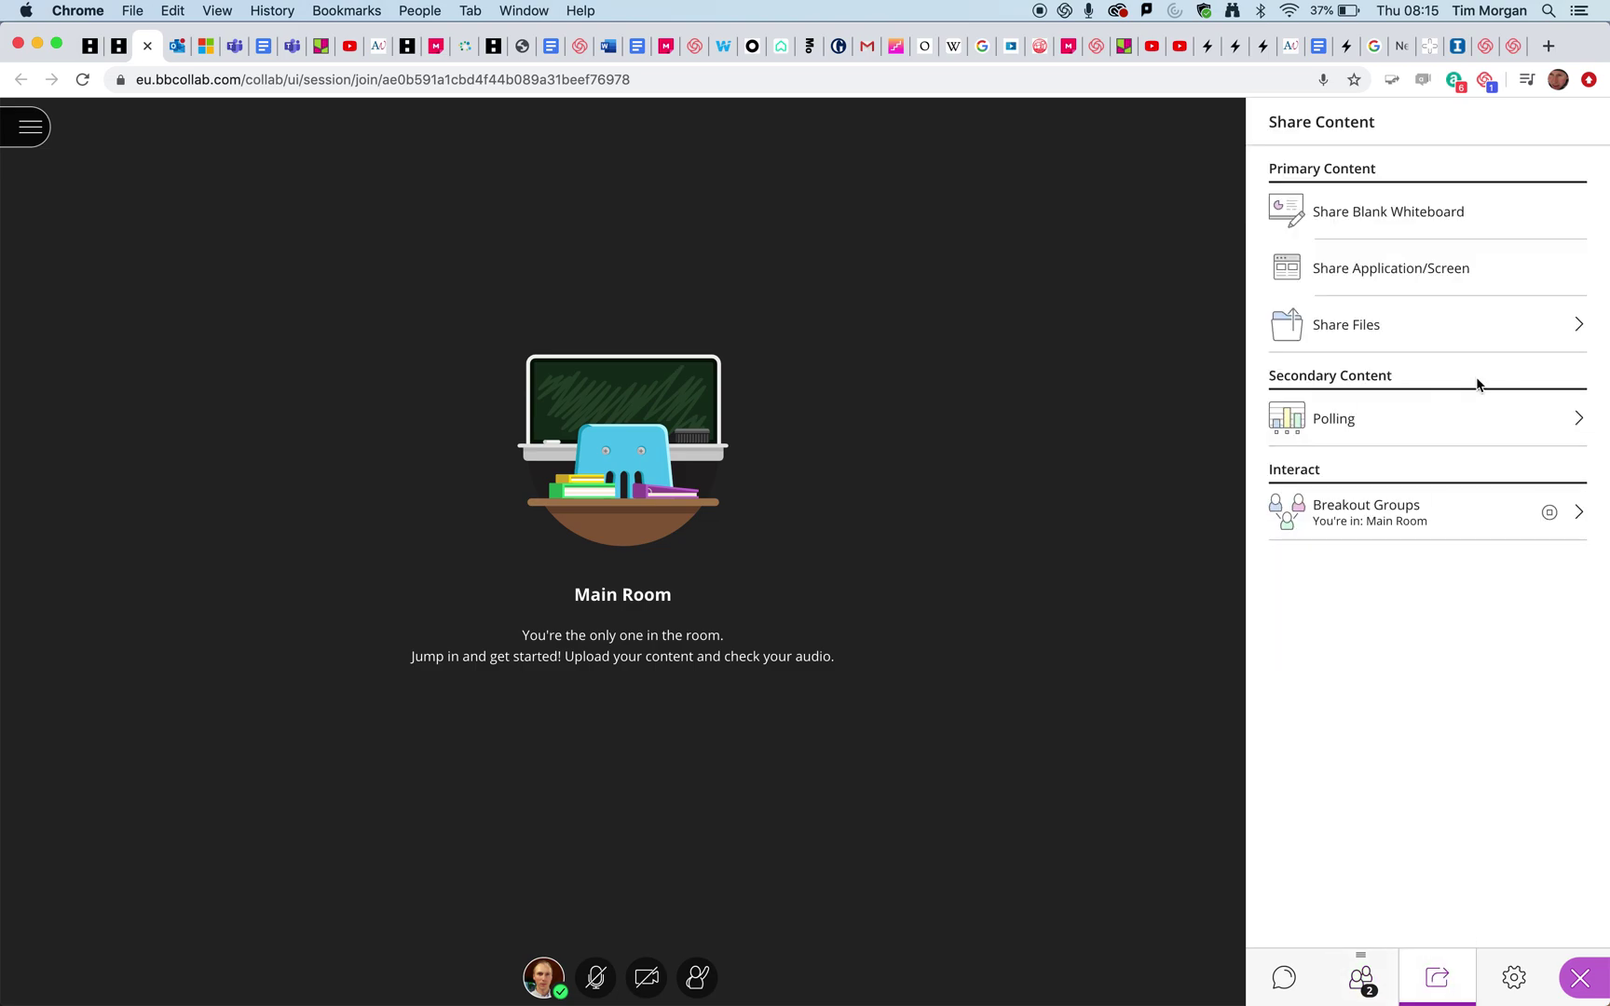
pyautogui.click(1481, 326)
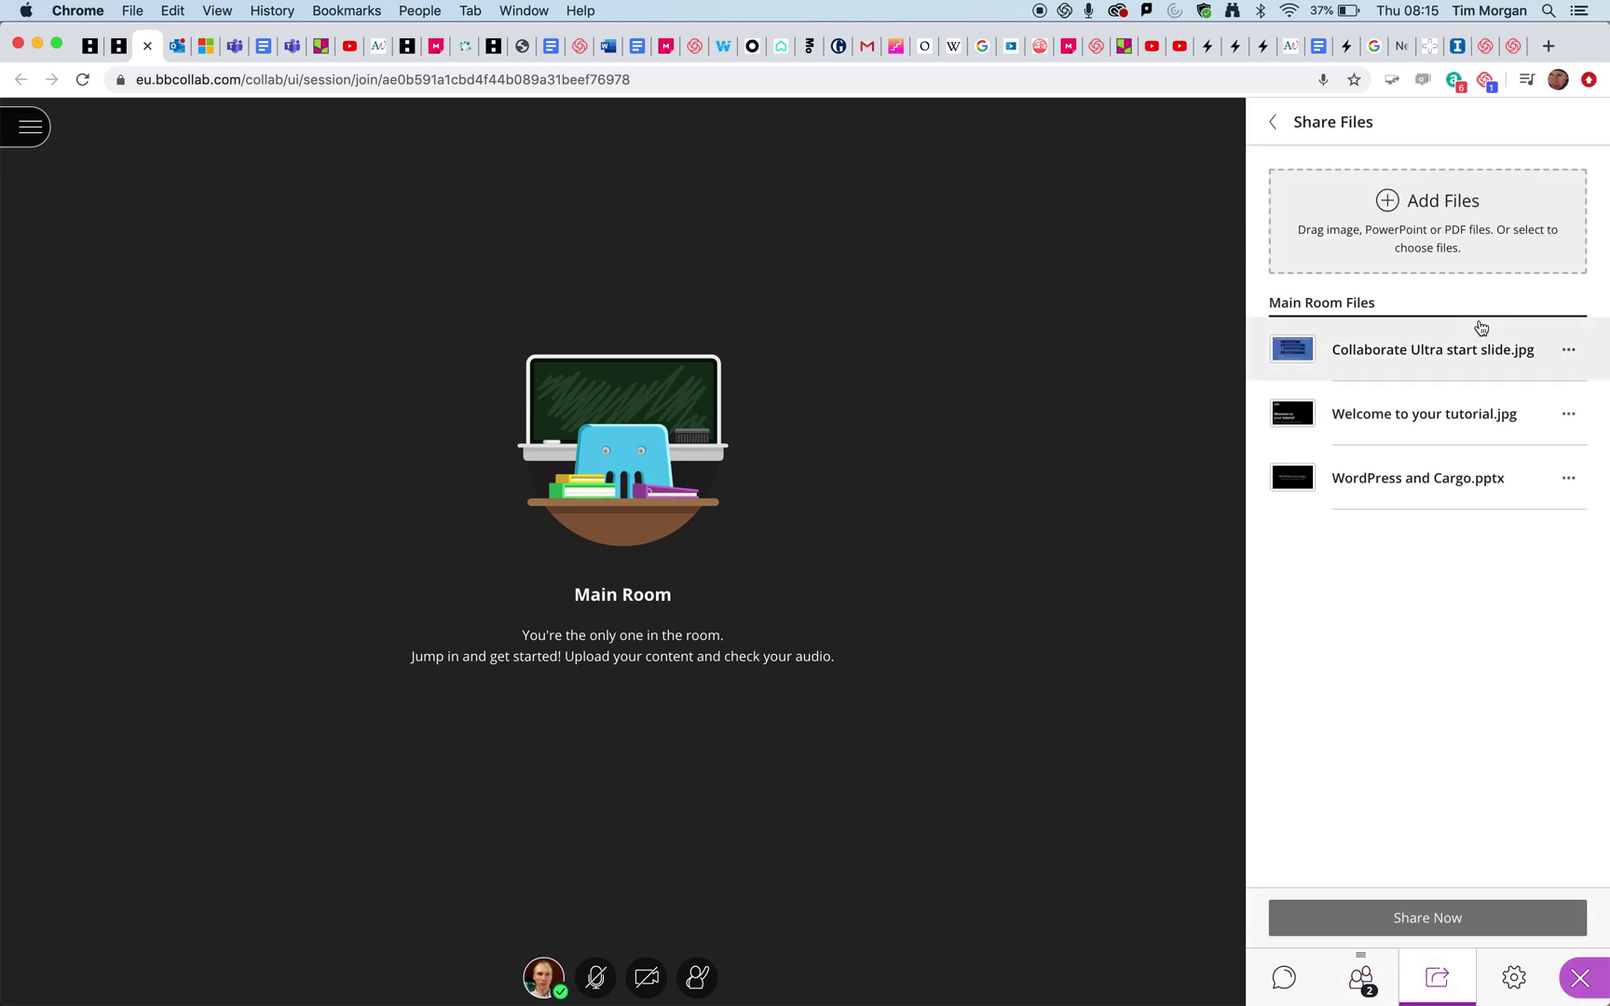
pyautogui.click(1463, 428)
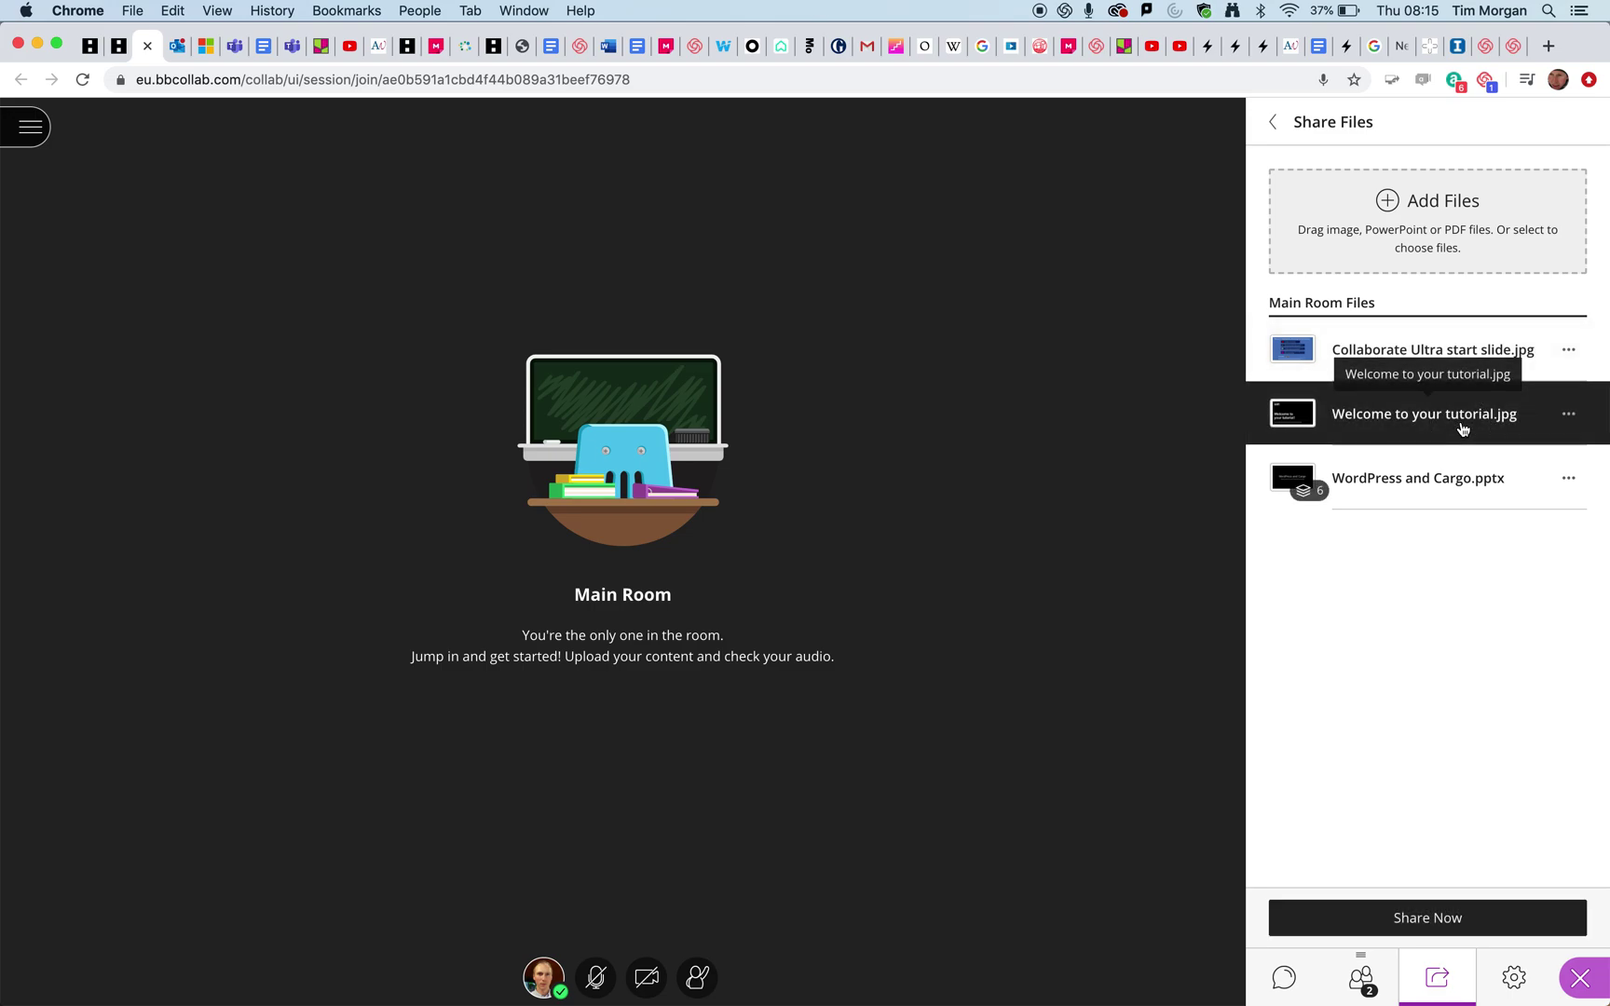
pyautogui.click(1432, 917)
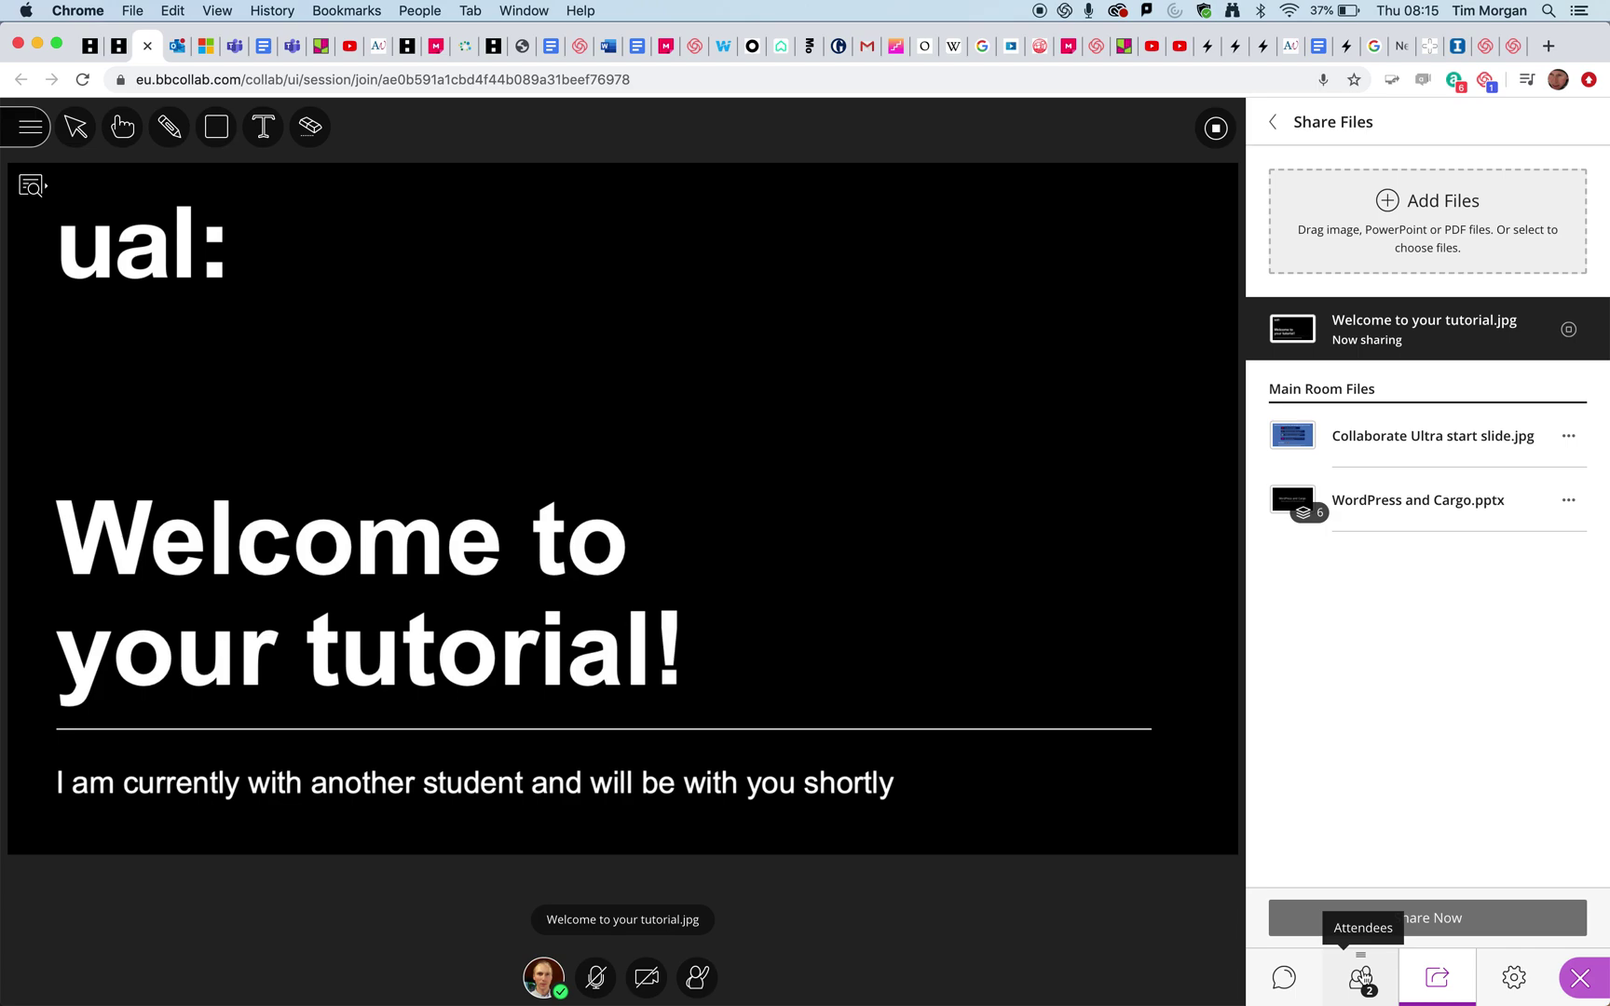
# Step: Move your own moderator account from the Main Room into Tutorial room and update the breakout groups
pyautogui.click(1268, 122)
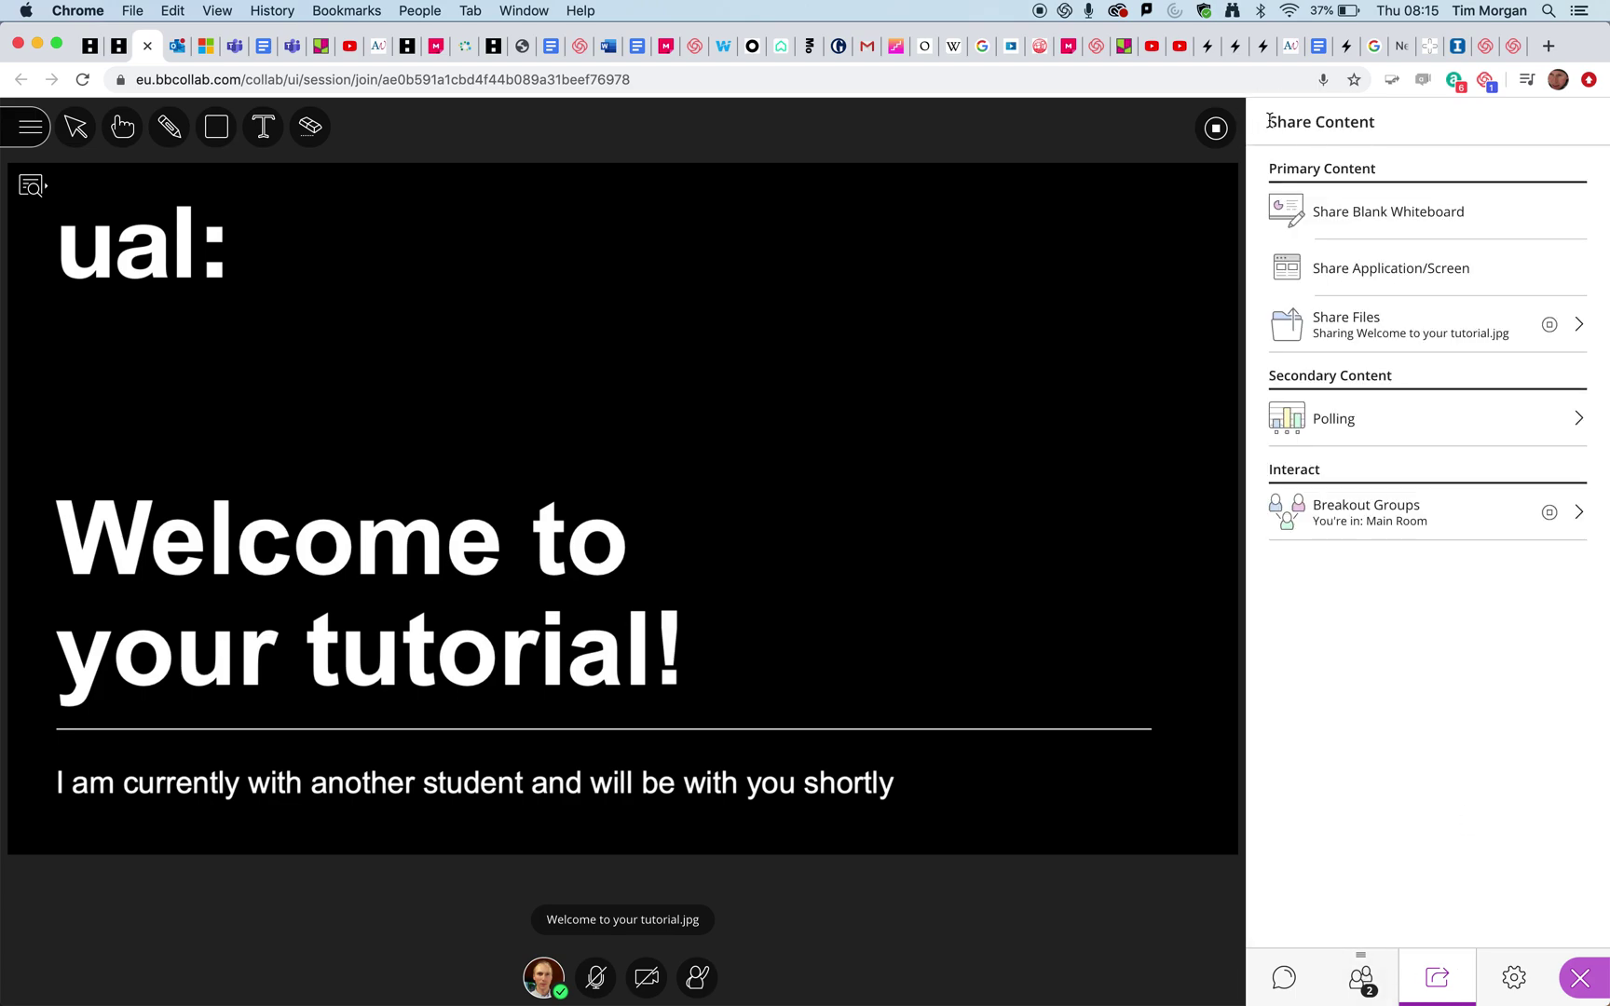
pyautogui.click(1398, 516)
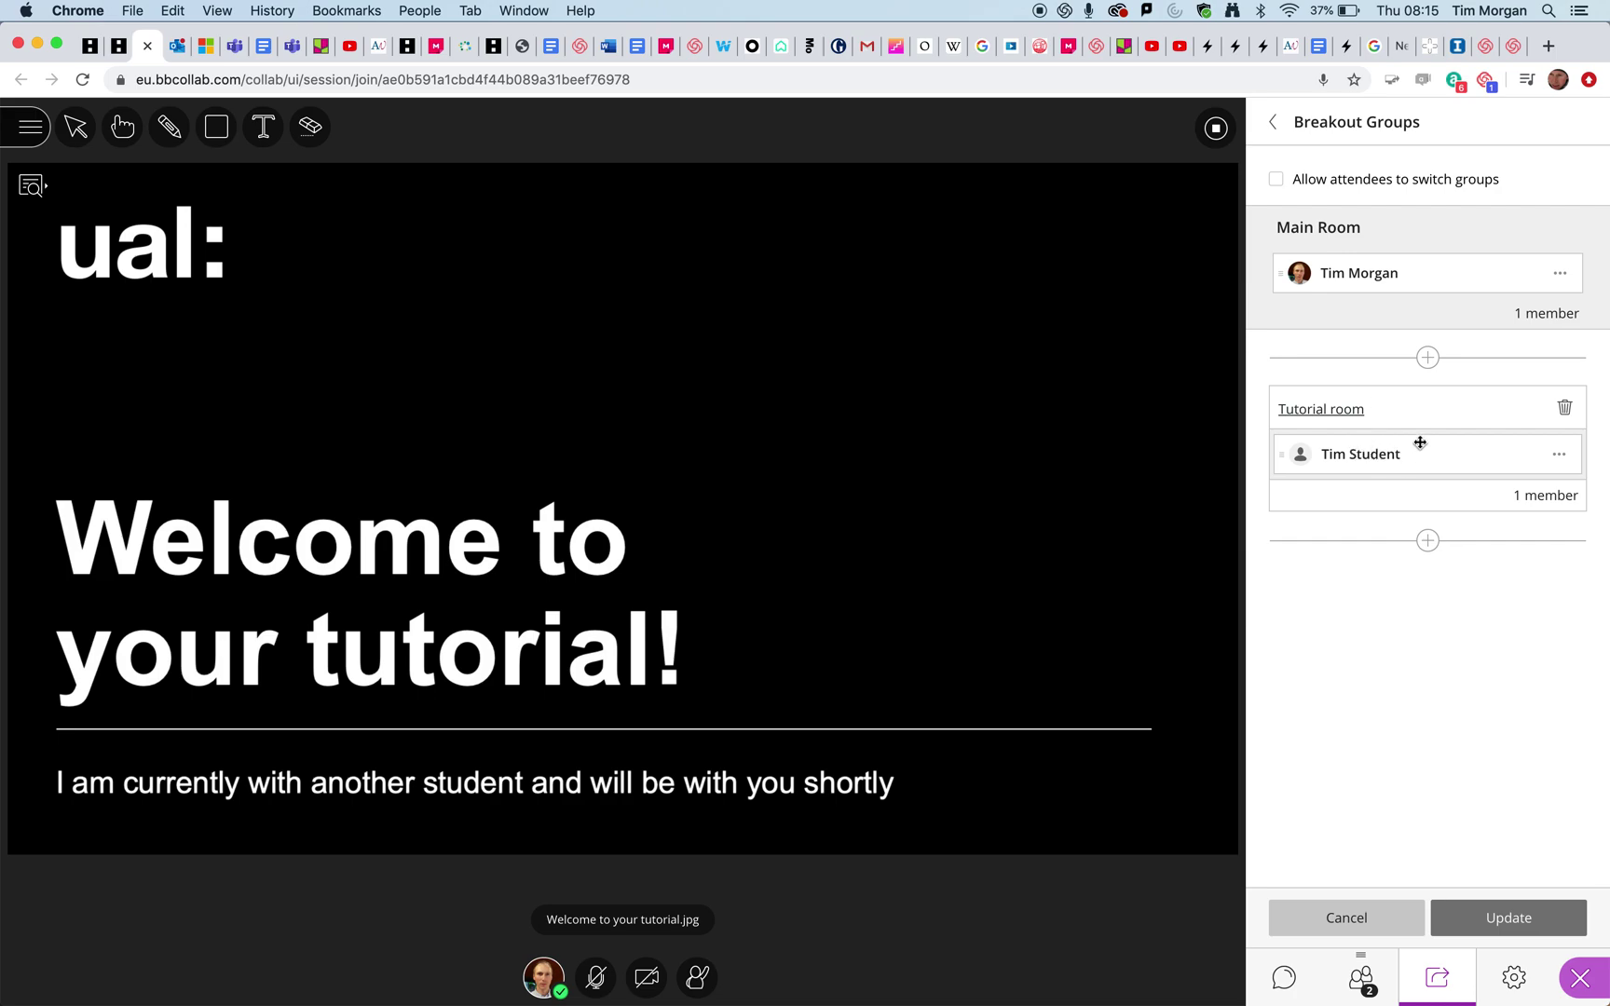
pyautogui.moveTo(1414, 279); pyautogui.dragTo(1416, 342)
pyautogui.click(1530, 924)
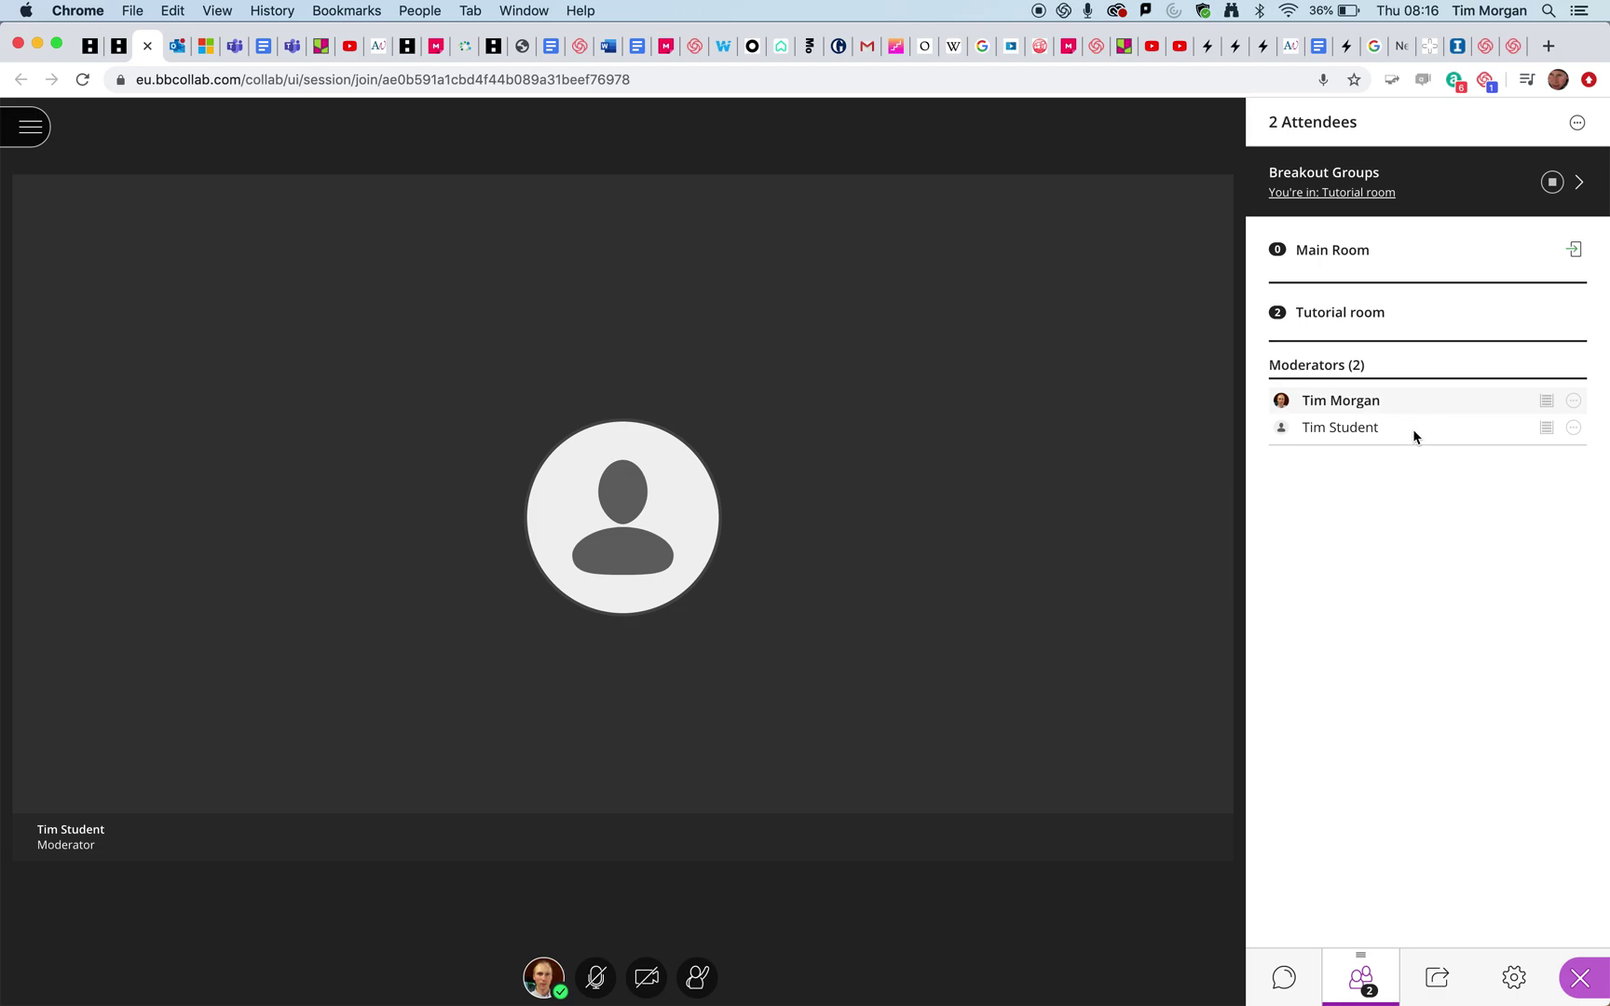
pyautogui.click(29, 131)
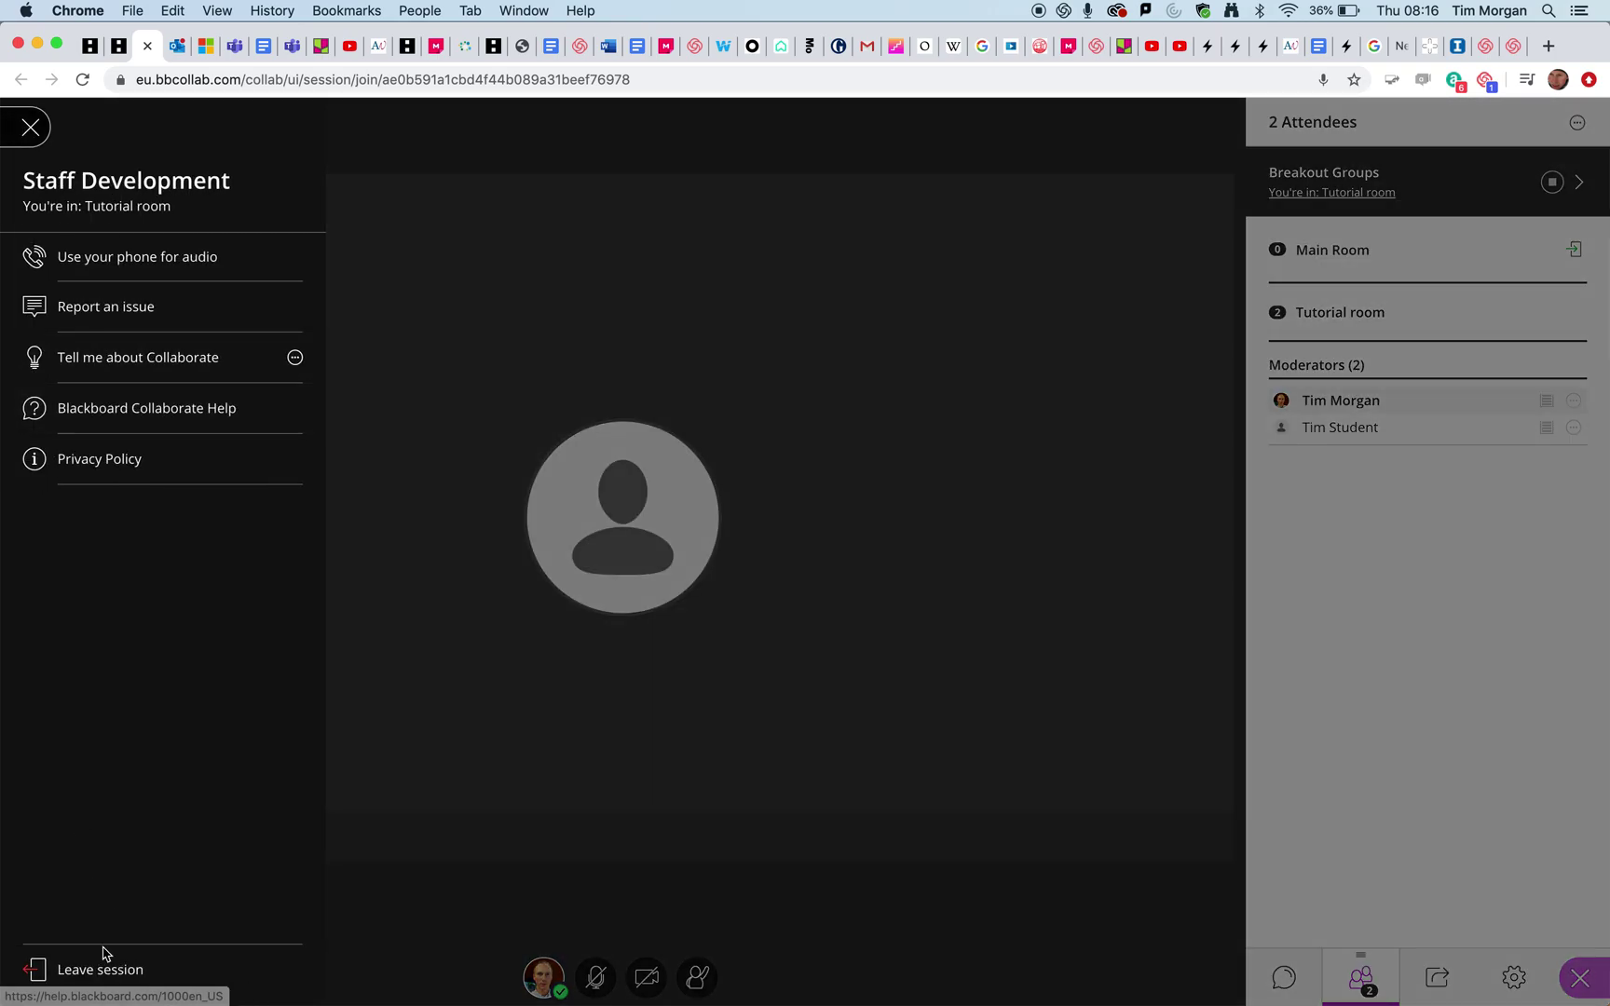
pyautogui.click(443, 421)
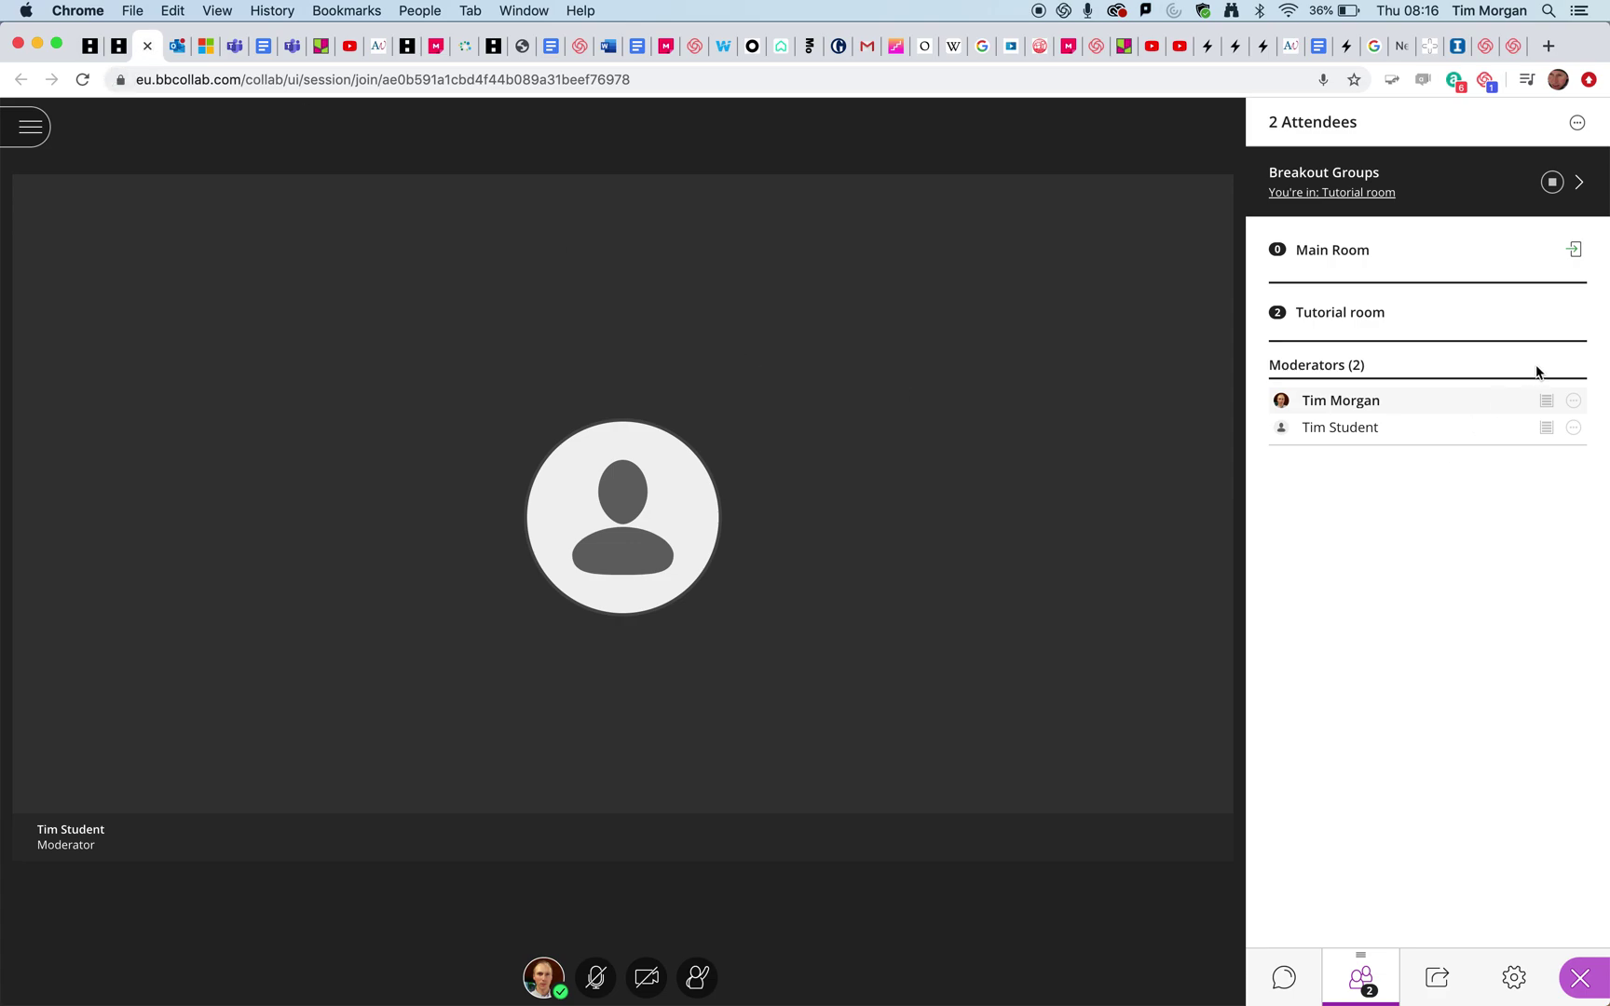
# Step: Rejoin the Main Room, move the student there from Tutorial room, and update the breakout groups
pyautogui.moveTo(1544, 407)
pyautogui.click(1574, 251)
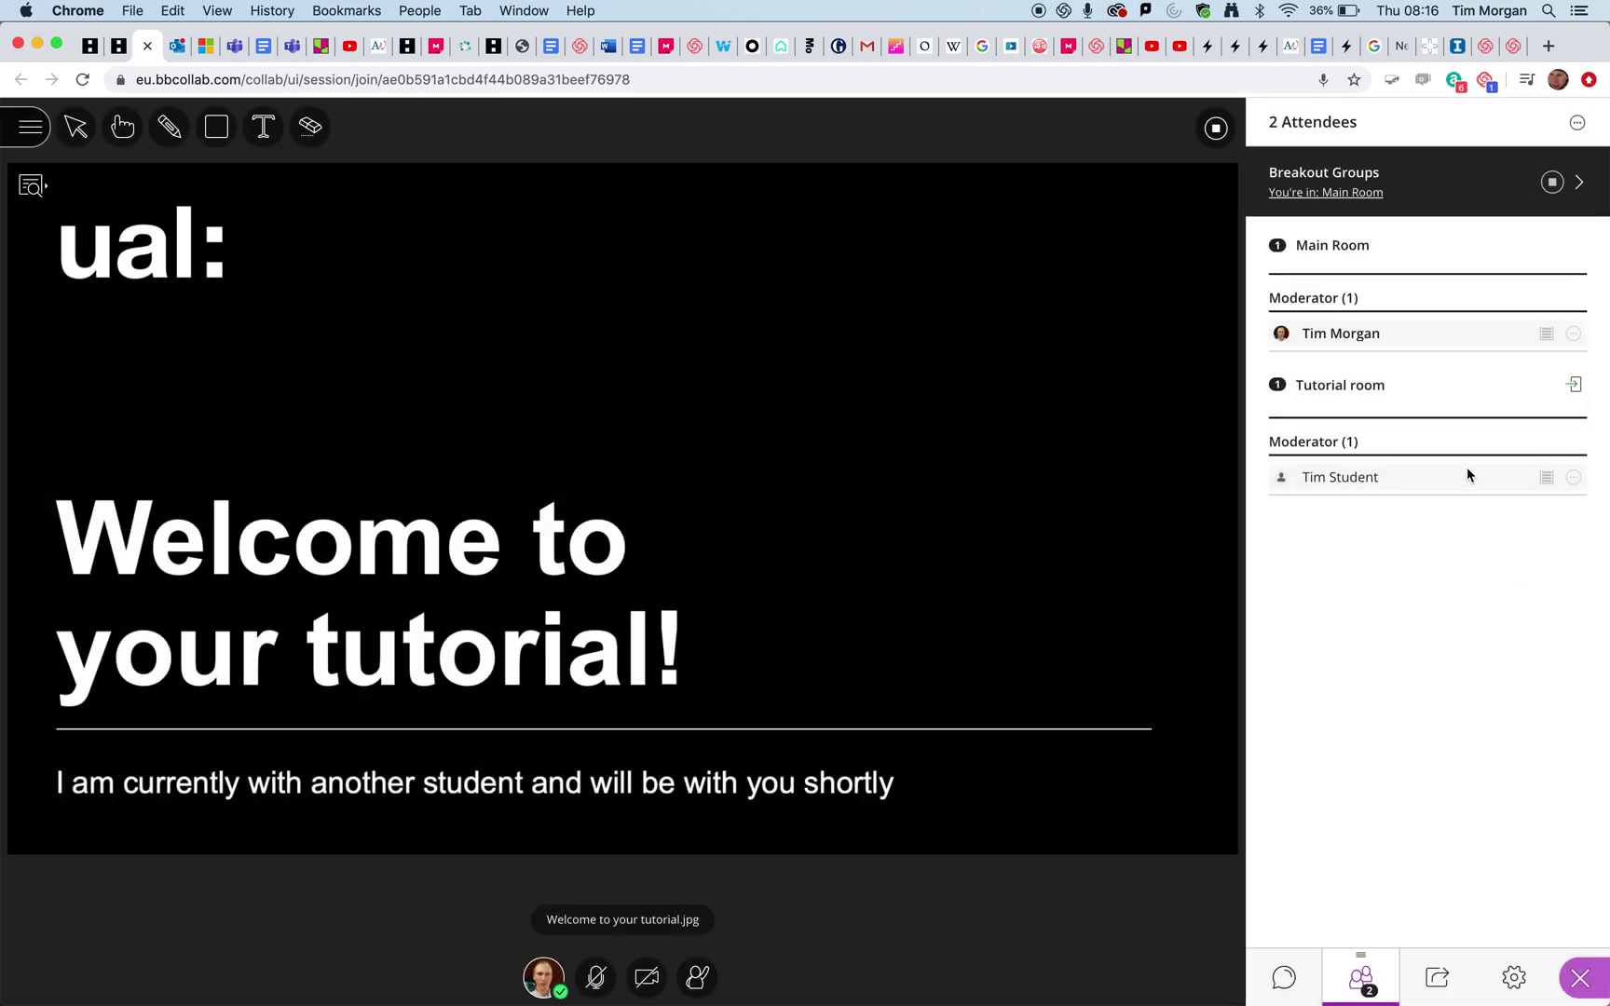
pyautogui.click(1573, 480)
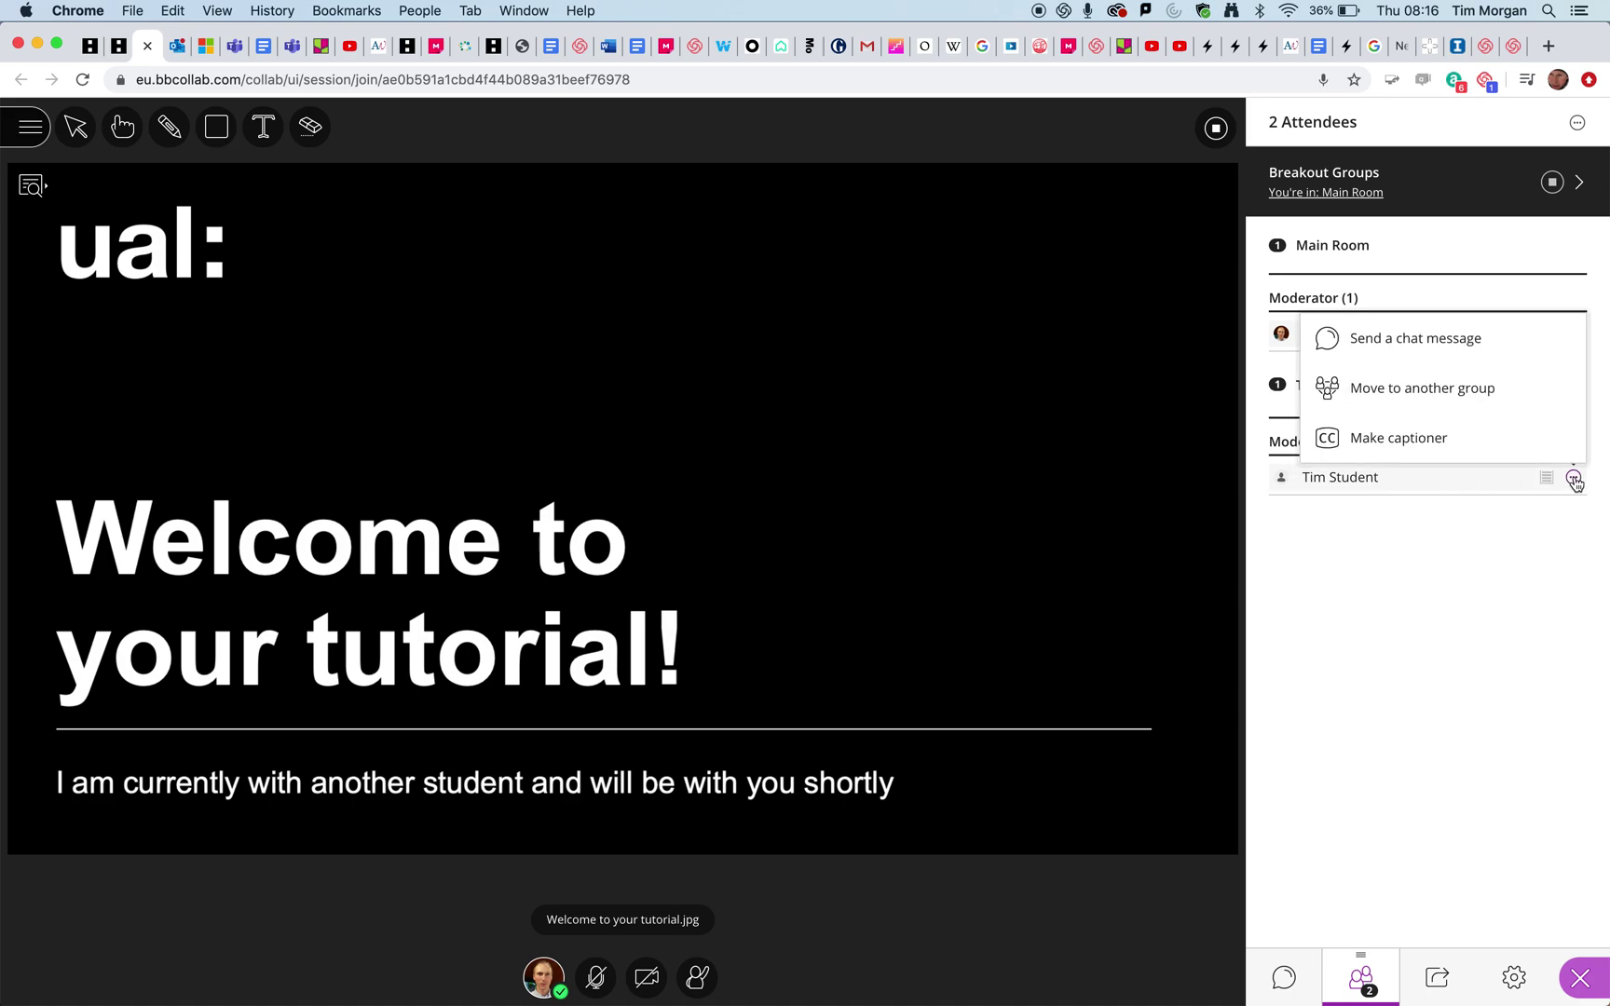
pyautogui.click(1516, 396)
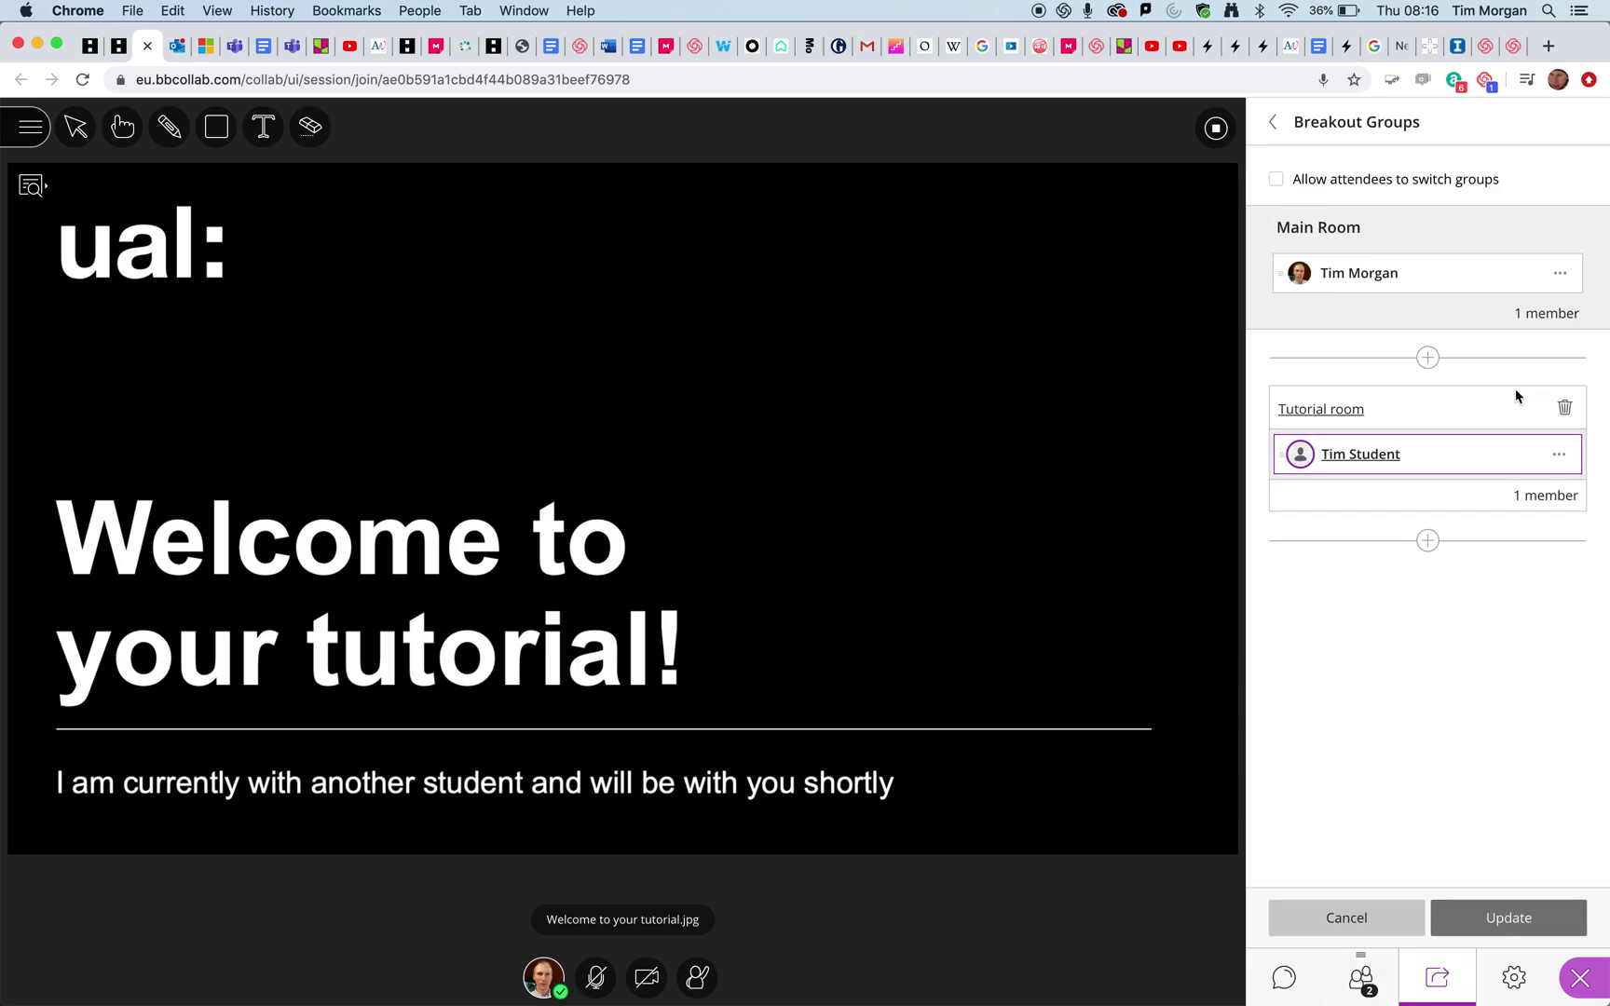
pyautogui.moveTo(1437, 453); pyautogui.dragTo(1442, 242)
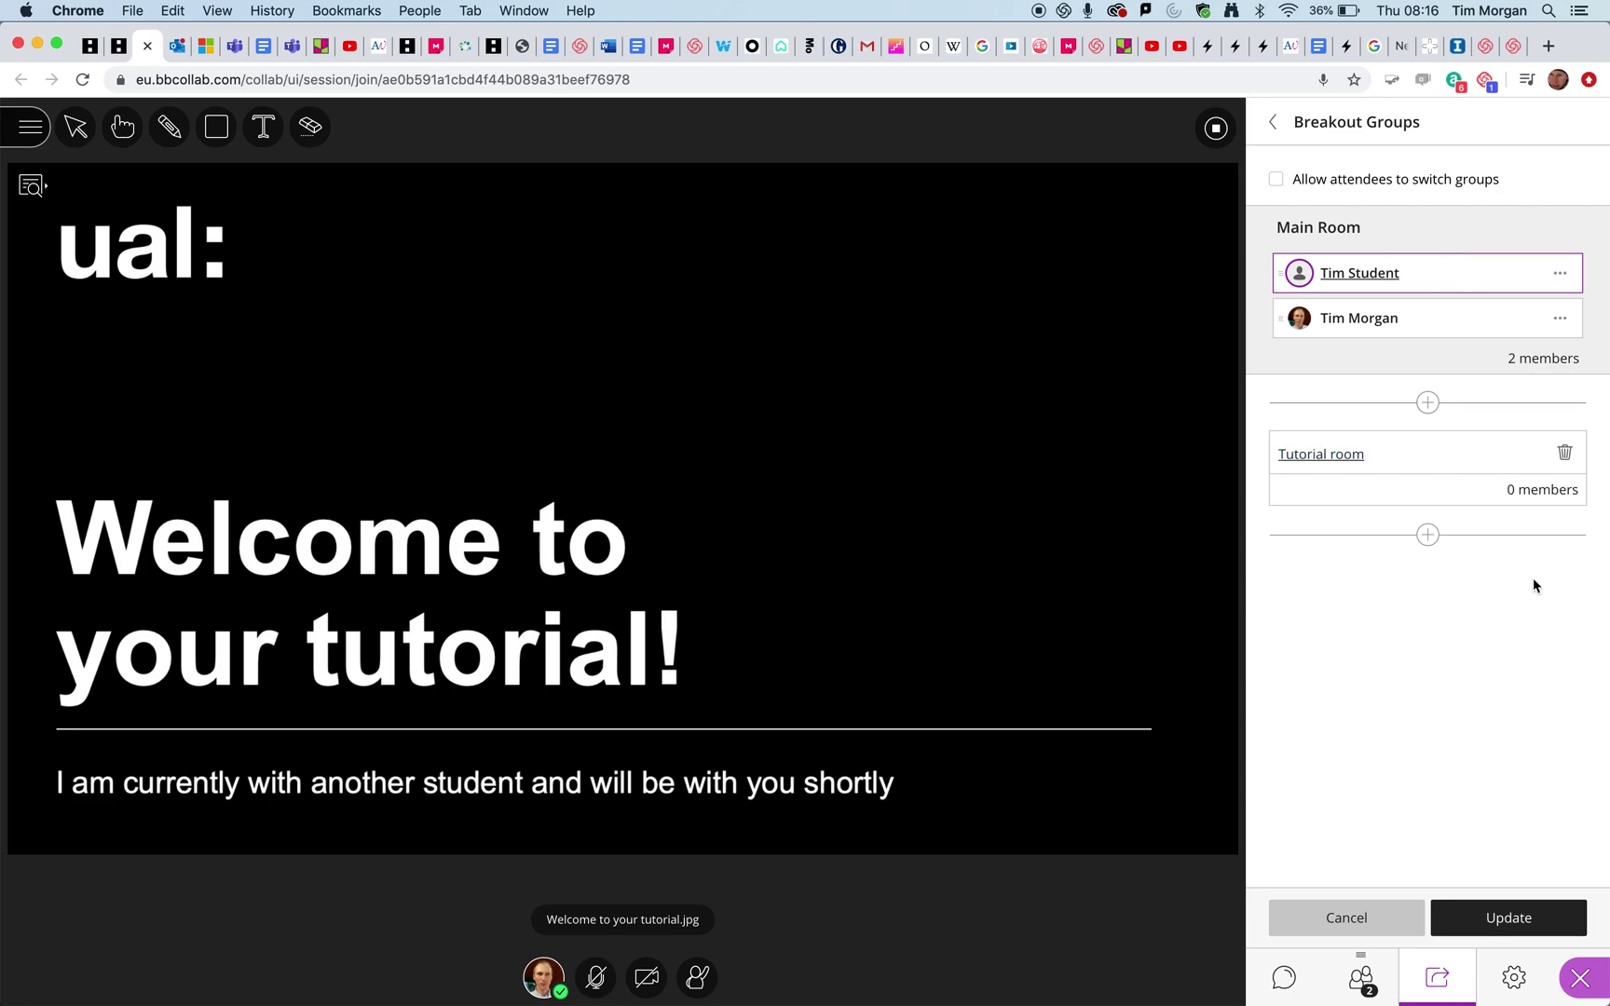
pyautogui.click(1543, 914)
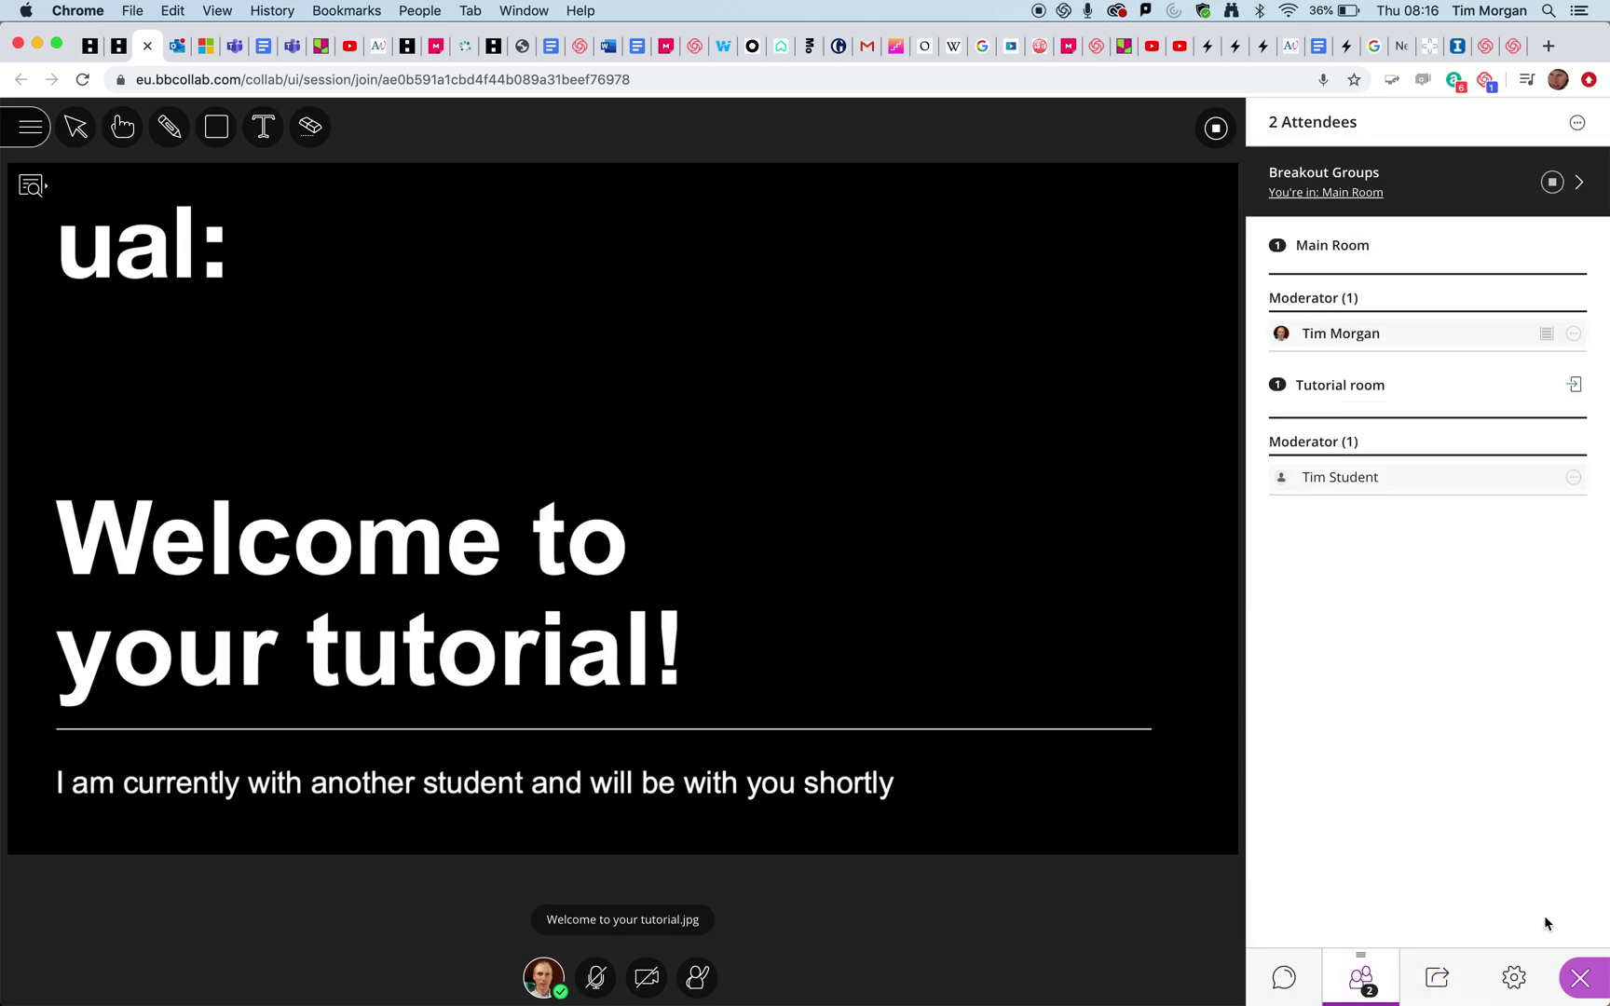